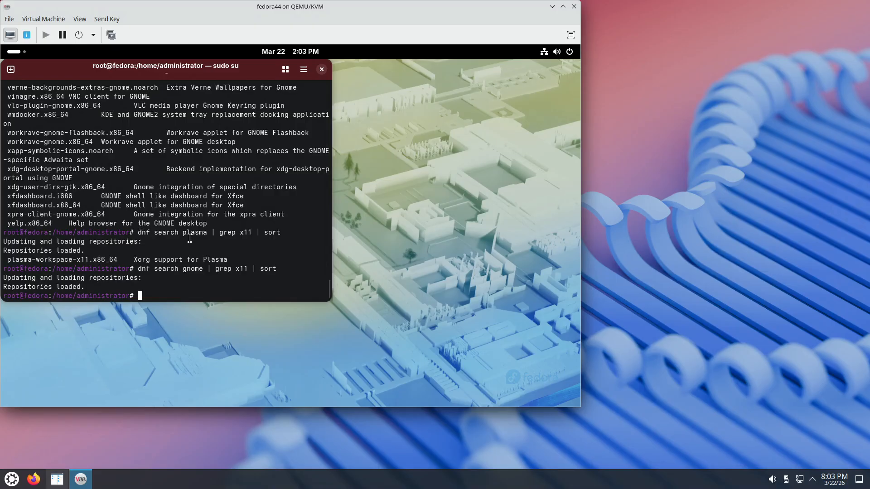
- Close the root terminal window in the Fedora virtual machine, ending its running sudo su process
{"action": "double_click", "coordinate": [193, 232]}
{"action": "left_click_drag", "start_coordinate": [12, 259], "coordinate": [66, 259]}
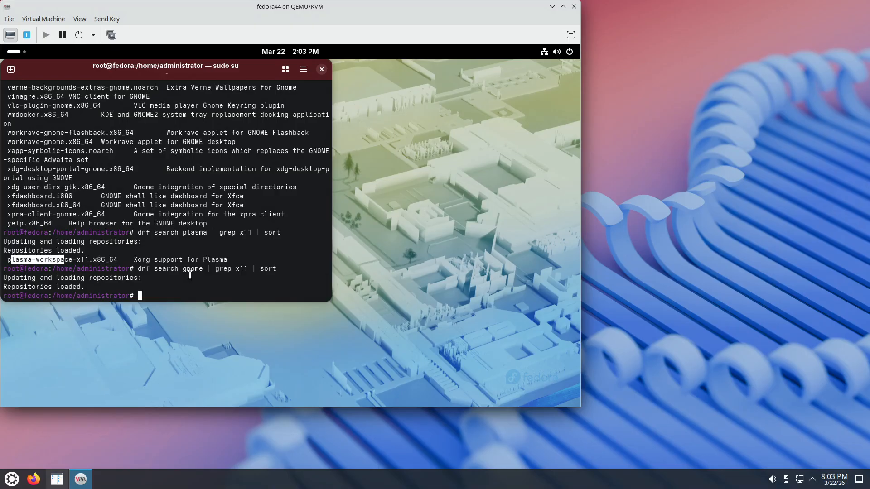
{"action": "left_click", "coordinate": [322, 70]}
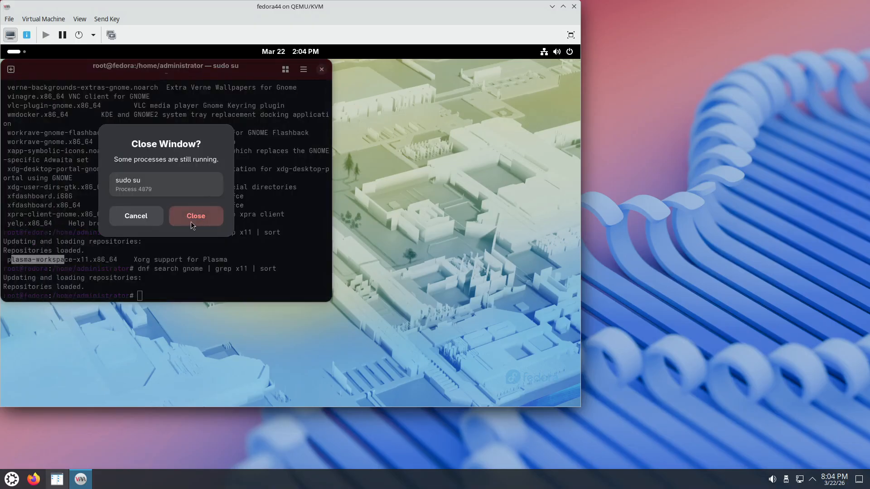
{"action": "left_click", "coordinate": [192, 221]}
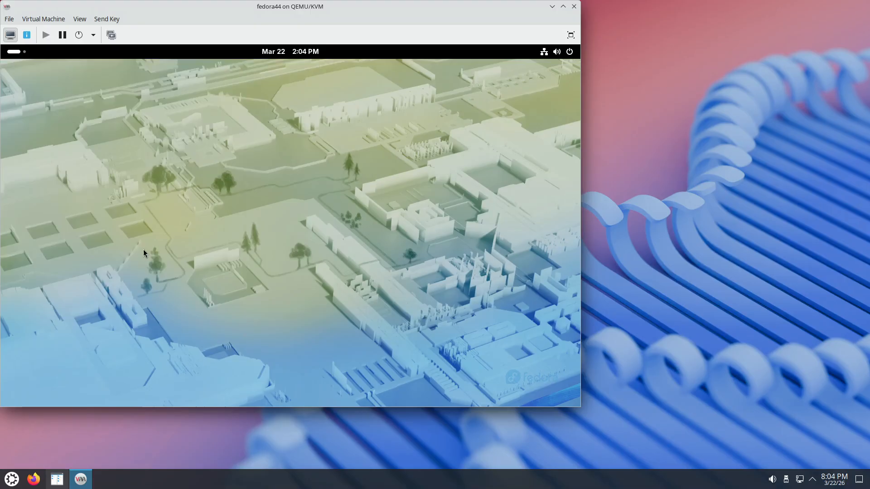
- Search the installed applications for "se" and open Settings
{"action": "left_click", "coordinate": [18, 53]}
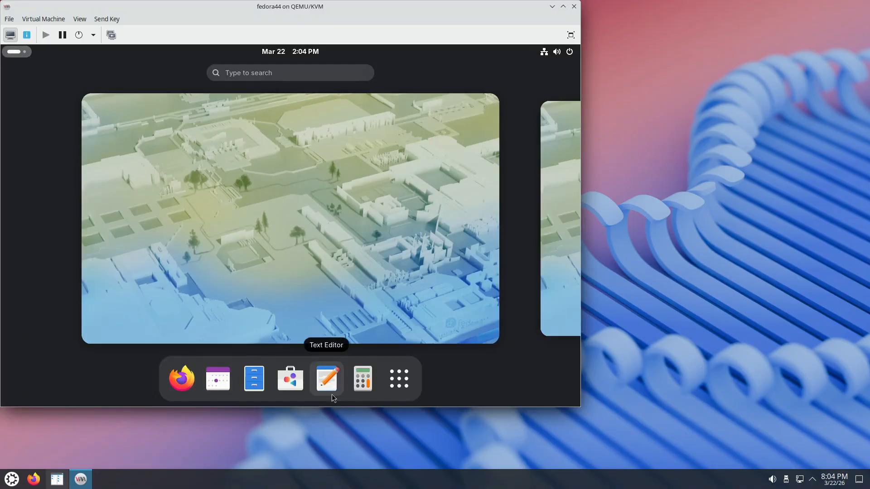
{"action": "left_click", "coordinate": [295, 73]}
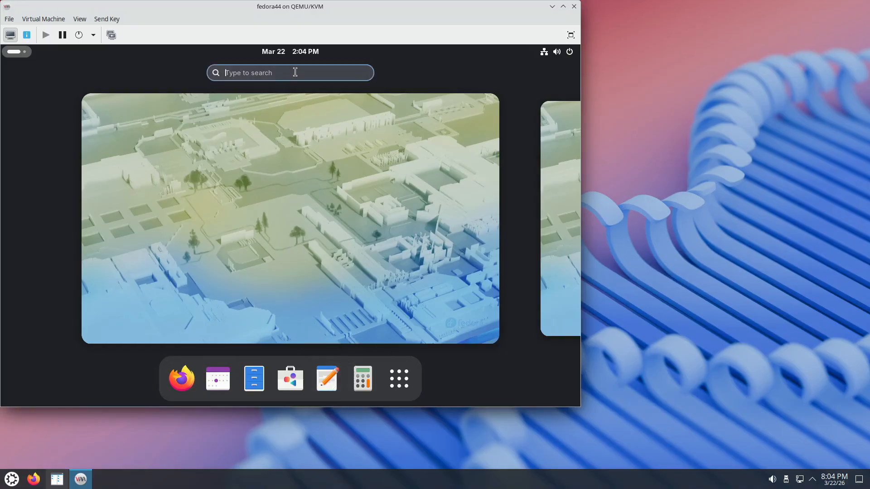
{"action": "type", "text": "se"}
{"action": "left_click", "coordinate": [114, 127]}
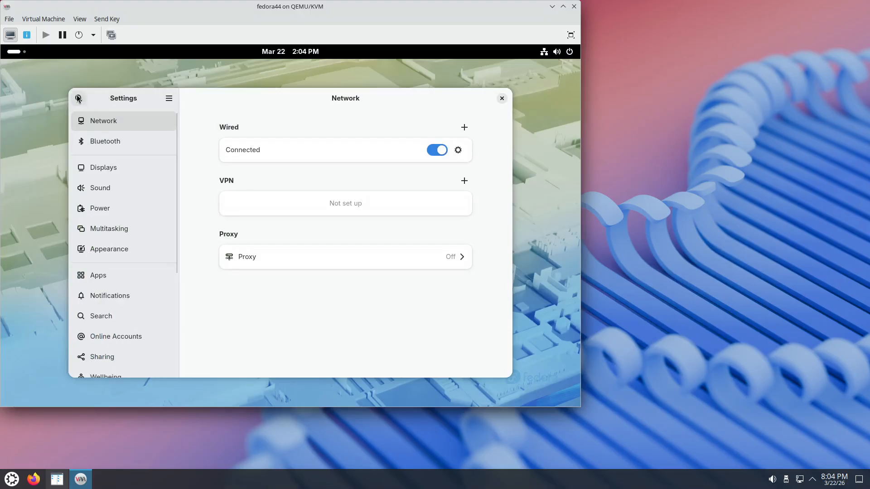
- Search the settings for "remote" and open the Remote Desktop page under System
{"action": "left_click", "coordinate": [78, 98]}
{"action": "type", "text": "remot"}
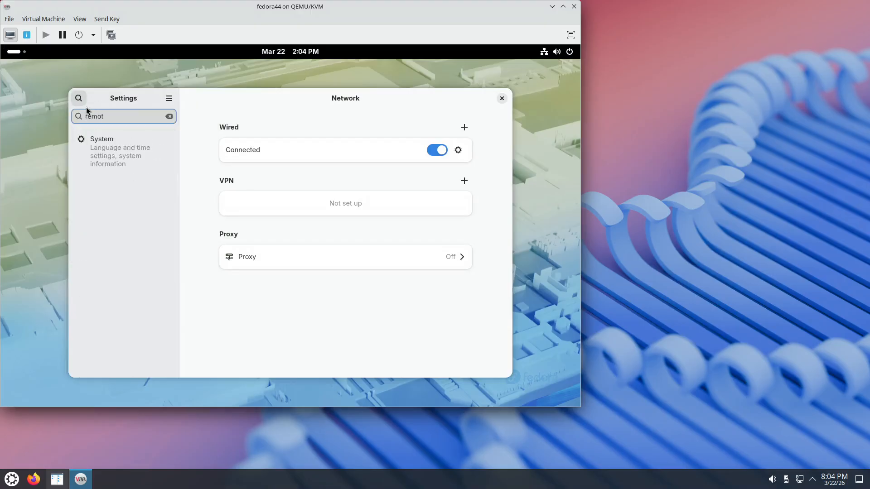
{"action": "type", "text": "e"}
{"action": "left_click", "coordinate": [100, 149]}
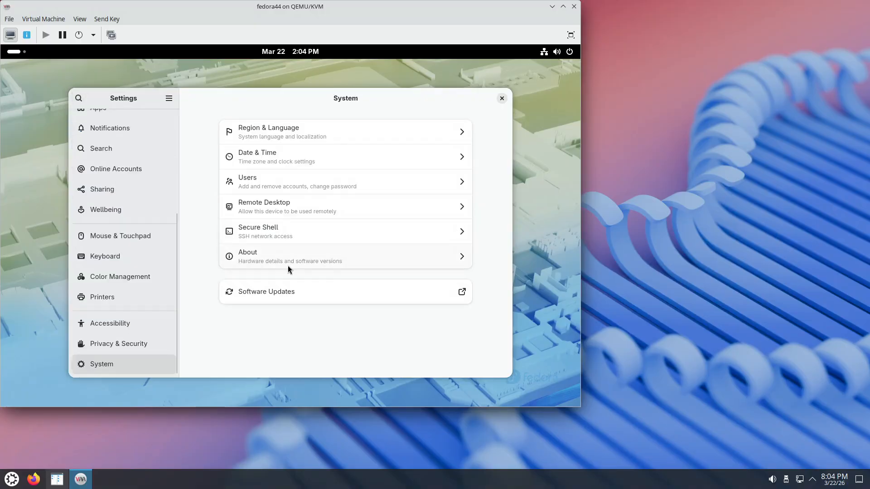
{"action": "left_click", "coordinate": [289, 208]}
- Return to the System page, reopen Remote Desktop and show its Remote Login options
{"action": "scroll", "coordinate": [147, 244], "scroll_direction": "up", "scroll_amount": 6}
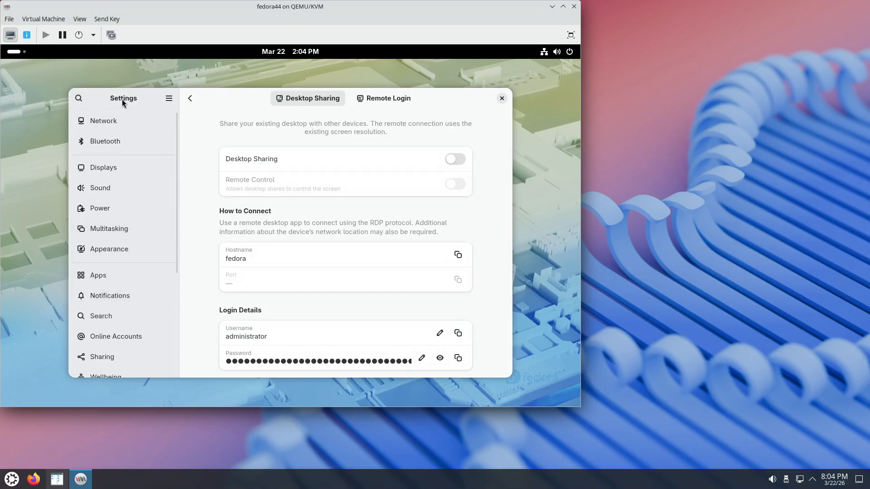
{"action": "scroll", "coordinate": [131, 169], "scroll_direction": "down", "scroll_amount": 6}
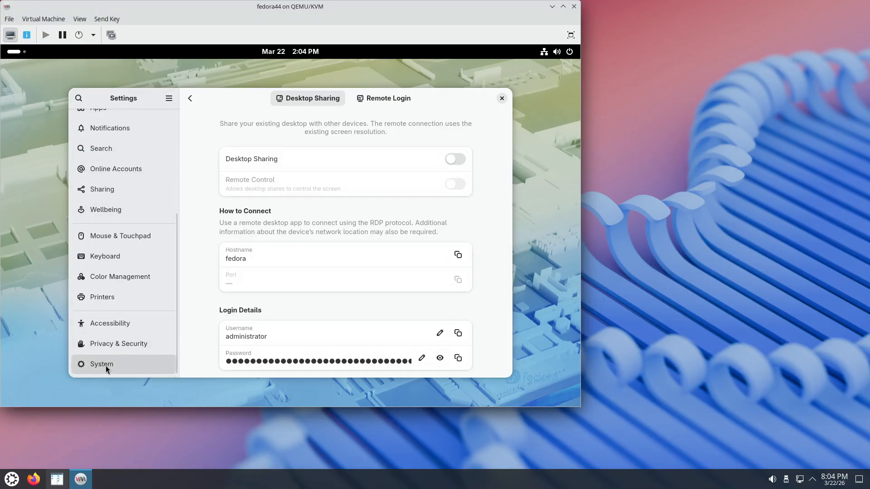
{"action": "left_click", "coordinate": [188, 97]}
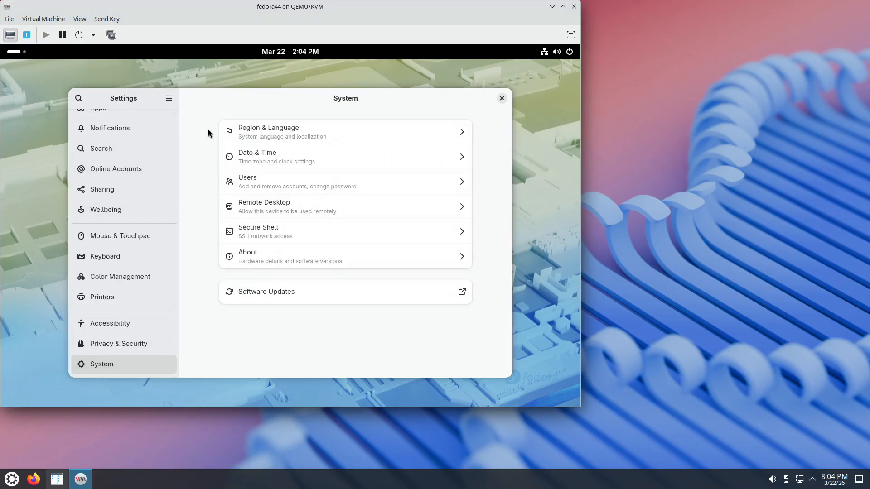
{"action": "left_click", "coordinate": [292, 211]}
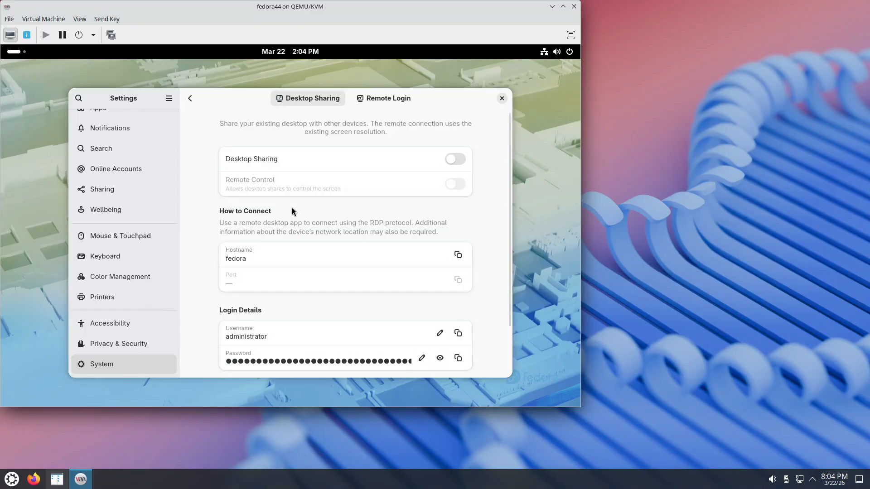
{"action": "left_click", "coordinate": [384, 98]}
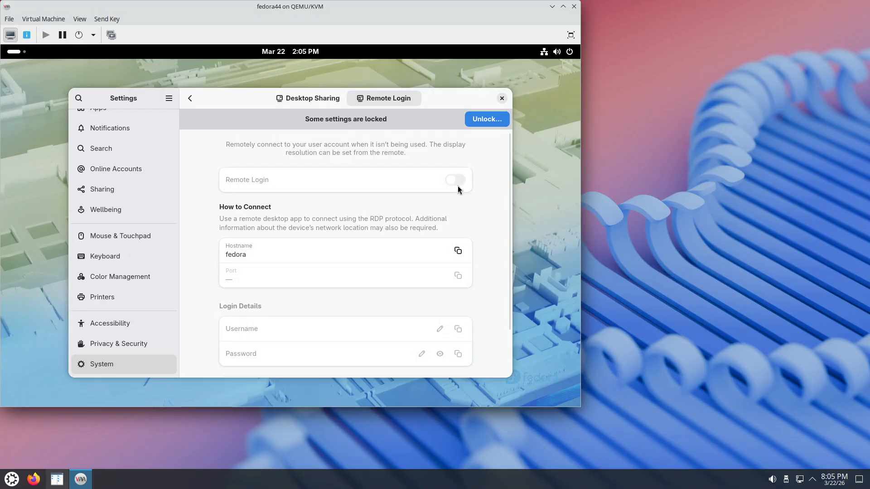
- Unlock the Remote Login settings by authenticating with the account password, and enable Remote Login
{"action": "left_click", "coordinate": [479, 122]}
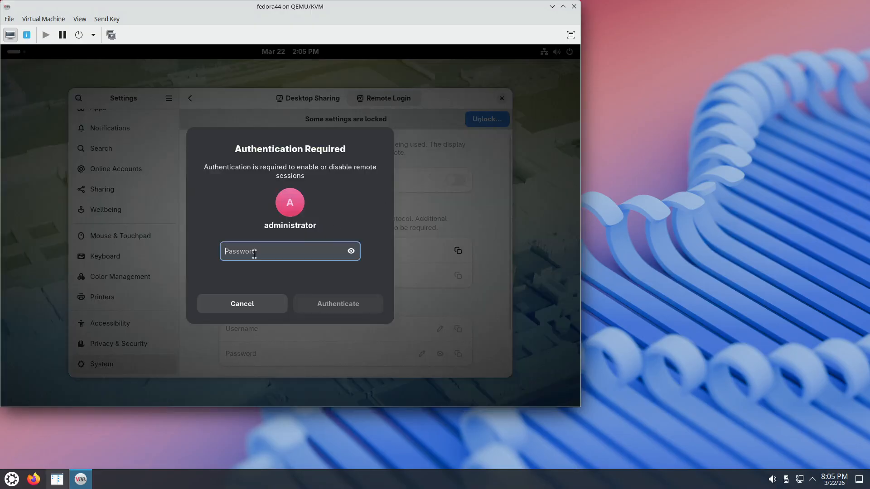
{"action": "type", "text": "••••"}
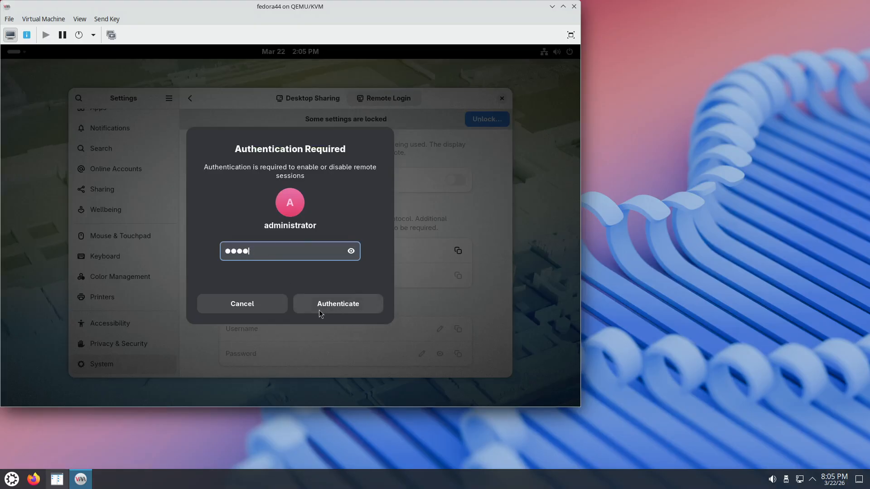
{"action": "left_click", "coordinate": [329, 305]}
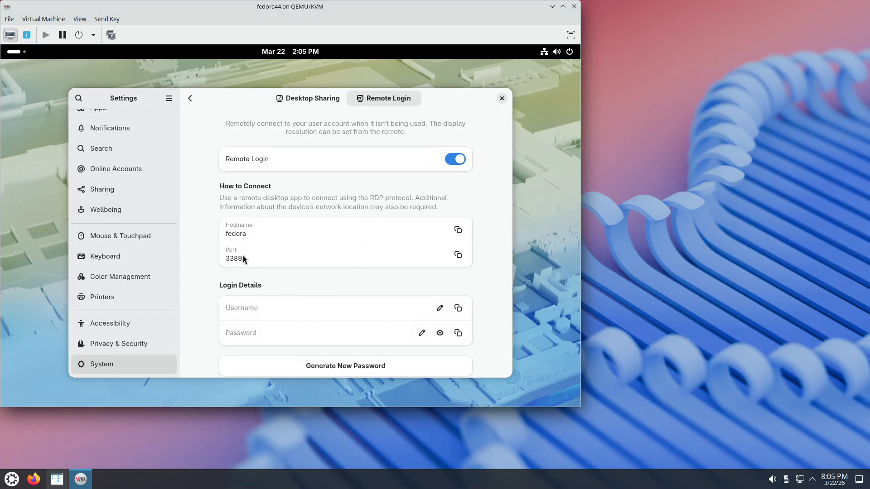
- Set the Remote Login username to administrator and enter the remote login password
{"action": "scroll", "coordinate": [243, 256], "scroll_direction": "down", "scroll_amount": 1}
{"action": "left_click", "coordinate": [270, 277]}
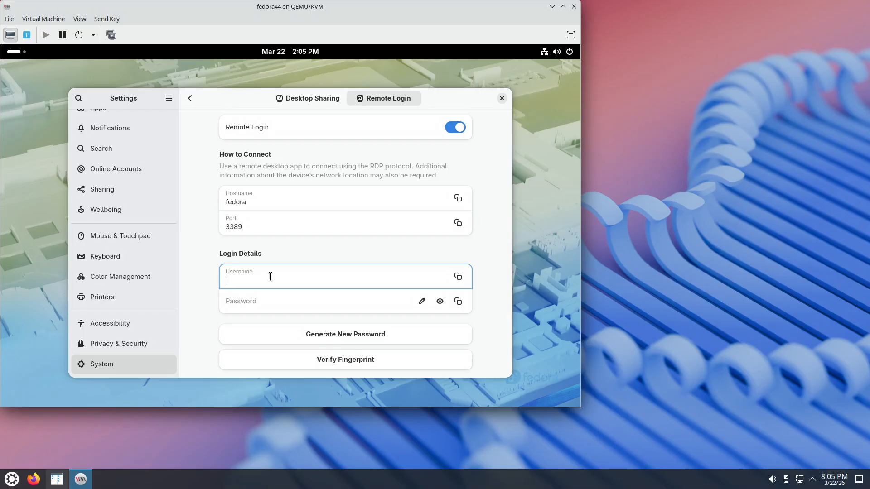
{"action": "type", "text": "adm"}
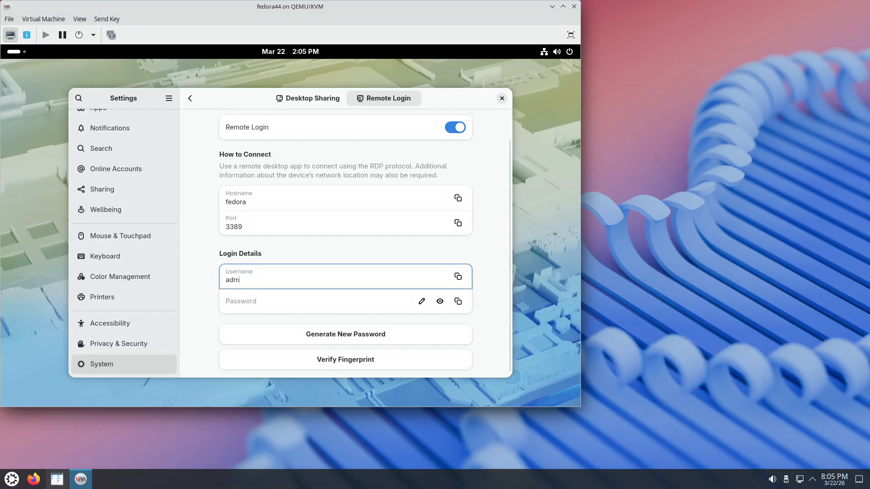
{"action": "type", "text": "inistrator"}
{"action": "key", "text": "Tab"}
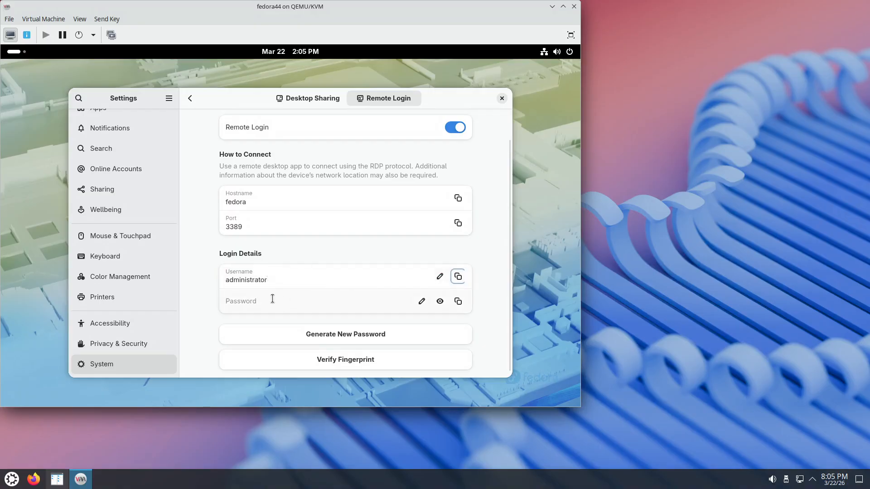
{"action": "left_click", "coordinate": [272, 299]}
{"action": "type", "text": "pass"}
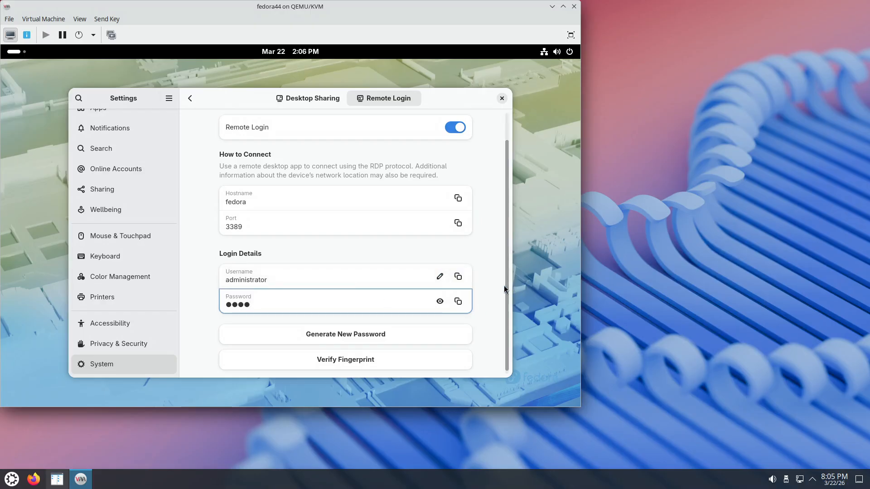
- View the encryption fingerprint for the remote connection and close its dialog
{"action": "scroll", "coordinate": [492, 295], "scroll_direction": "down", "scroll_amount": 1}
{"action": "left_click", "coordinate": [350, 358]}
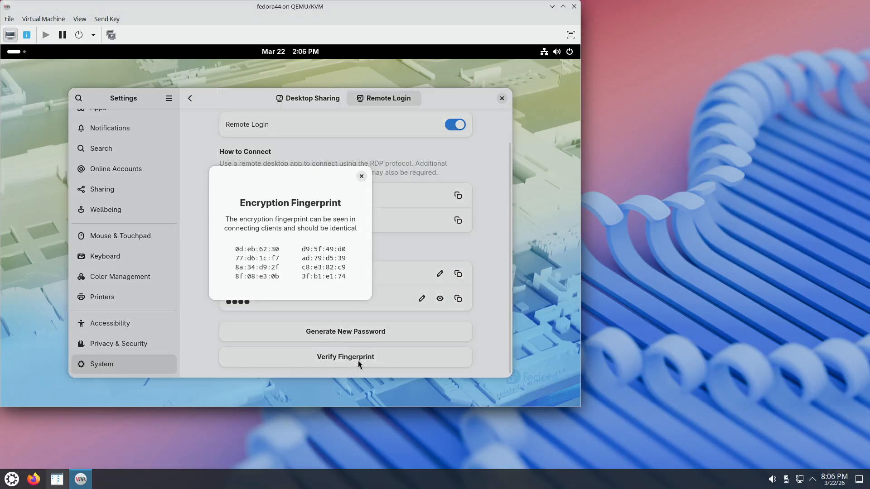
{"action": "left_click", "coordinate": [361, 177]}
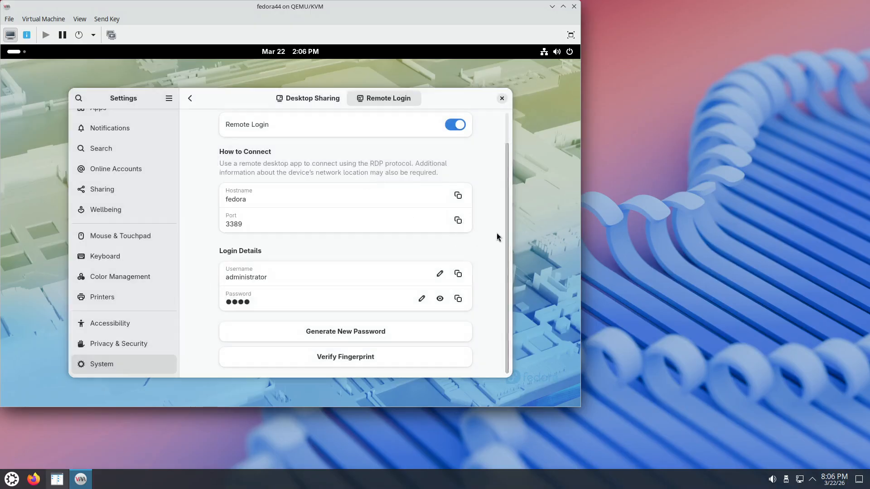
- Review the Remote Login configuration and close the Settings window
{"action": "scroll", "coordinate": [496, 234], "scroll_direction": "up", "scroll_amount": 1}
{"action": "scroll", "coordinate": [489, 236], "scroll_direction": "down", "scroll_amount": 1}
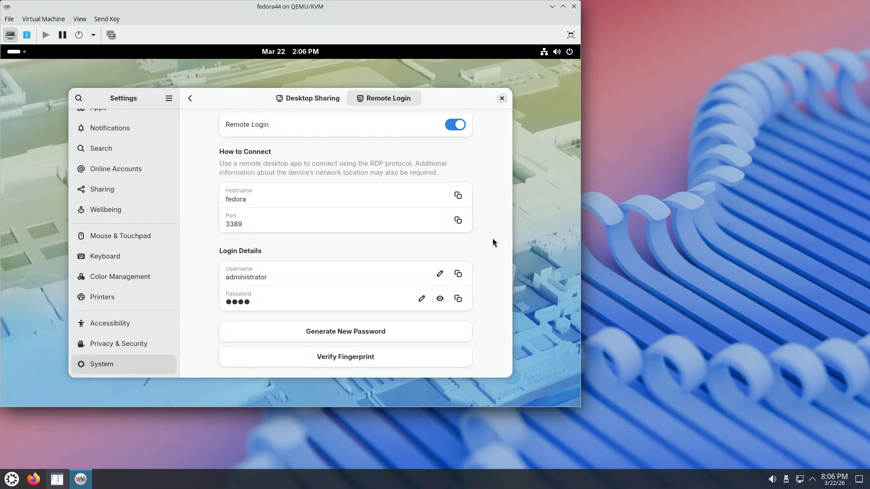
{"action": "scroll", "coordinate": [493, 239], "scroll_direction": "up", "scroll_amount": 1}
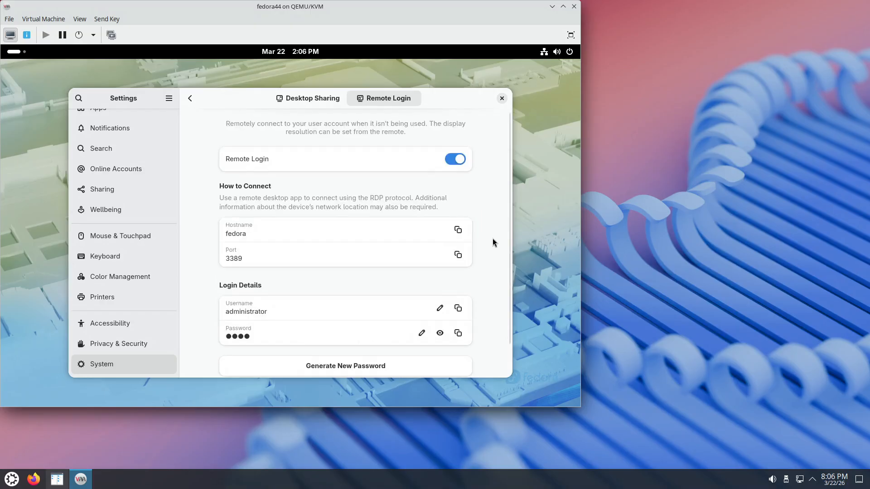
{"action": "scroll", "coordinate": [493, 243], "scroll_direction": "down", "scroll_amount": 1}
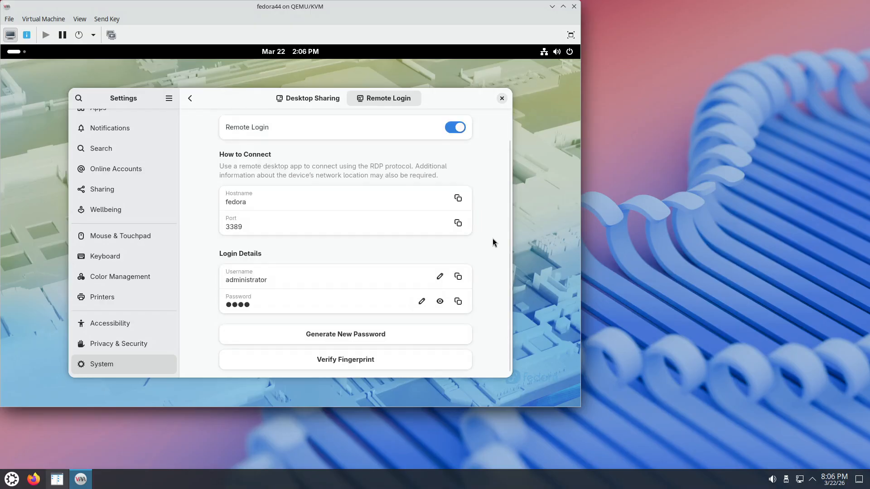
{"action": "scroll", "coordinate": [492, 242], "scroll_direction": "up", "scroll_amount": 1}
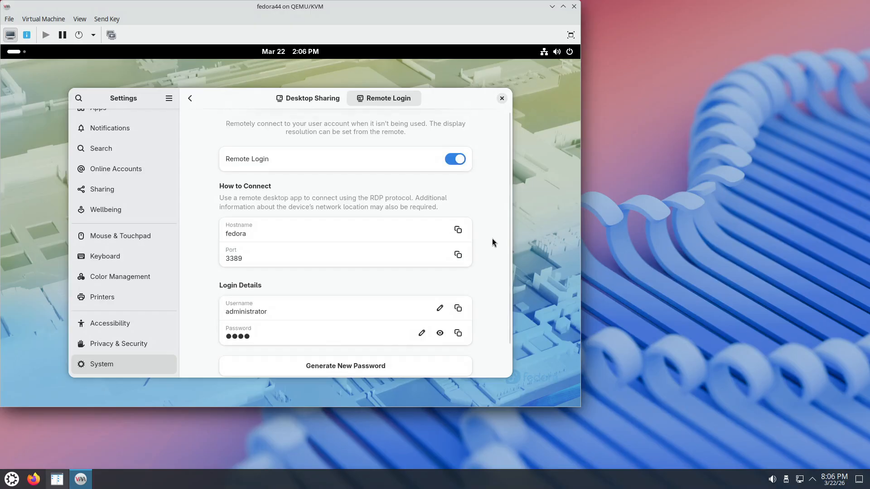
{"action": "left_click", "coordinate": [502, 98]}
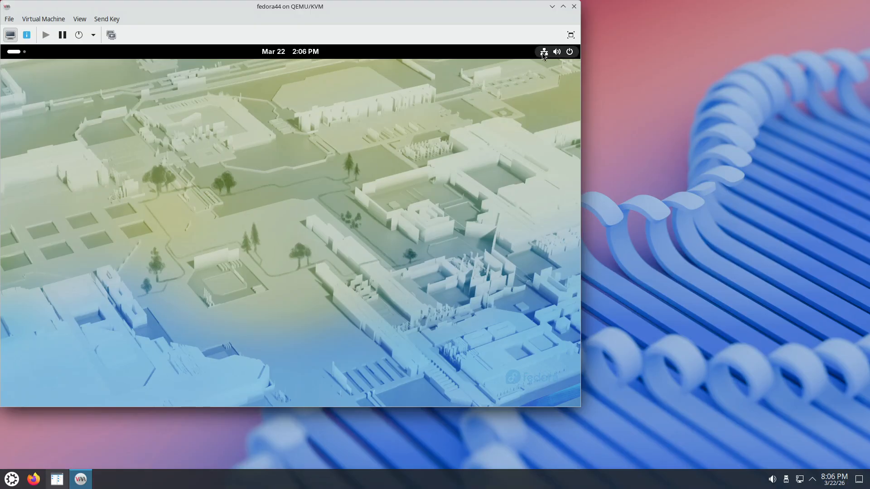
- End the current desktop session through the system's power options and confirm
{"action": "left_click", "coordinate": [565, 53]}
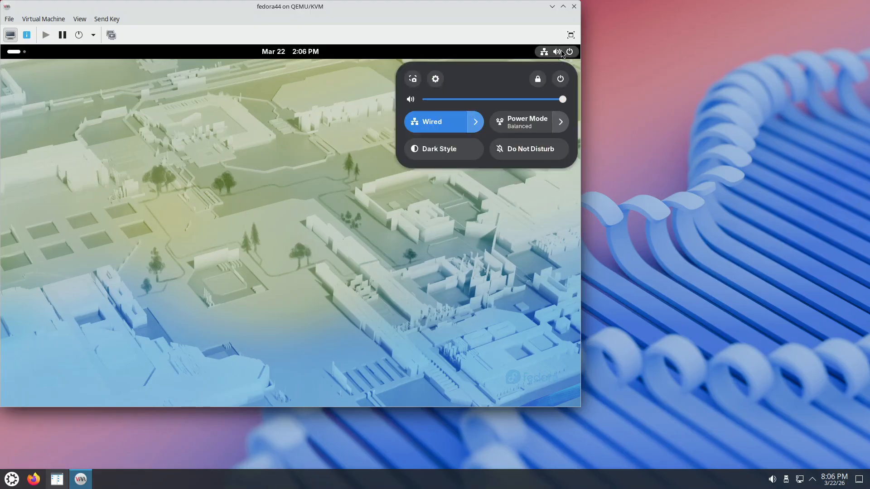
{"action": "left_click", "coordinate": [561, 79]}
{"action": "left_click", "coordinate": [434, 151]}
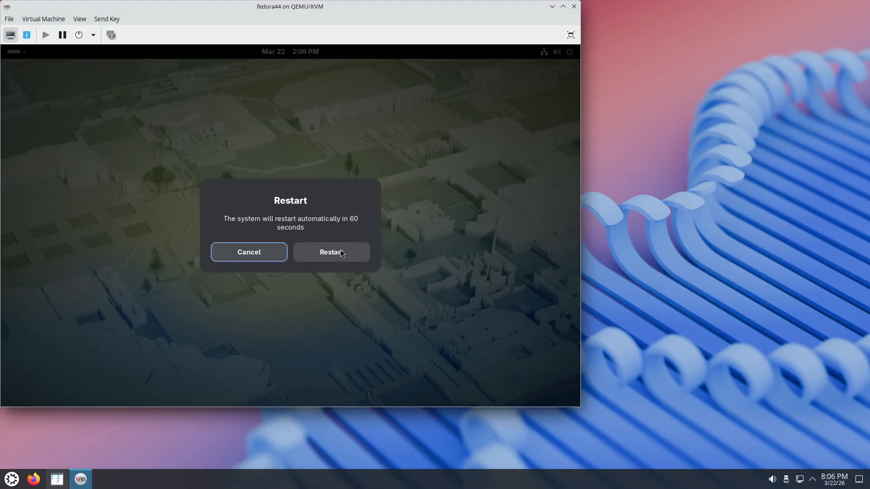
{"action": "left_click", "coordinate": [341, 253]}
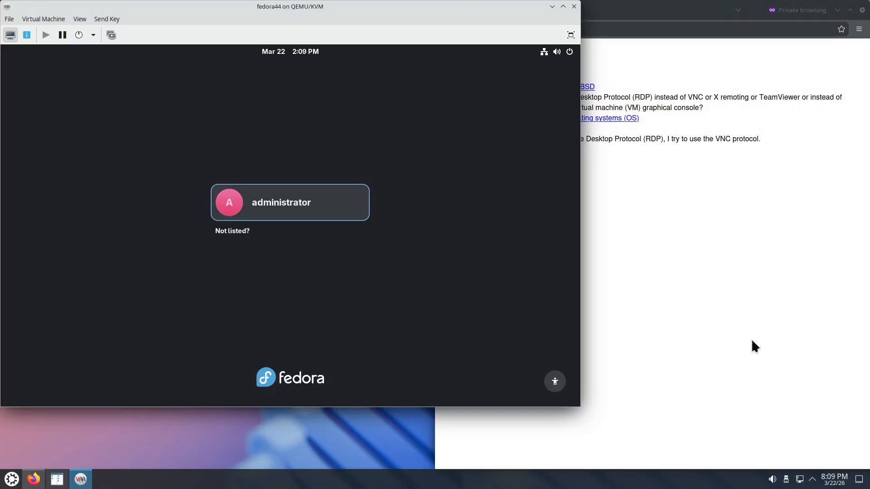
- Switch to Firefox and open the wiki's "How to install xrdp on Linux or FreeBSD" page in a new tab
{"action": "left_click", "coordinate": [654, 219]}
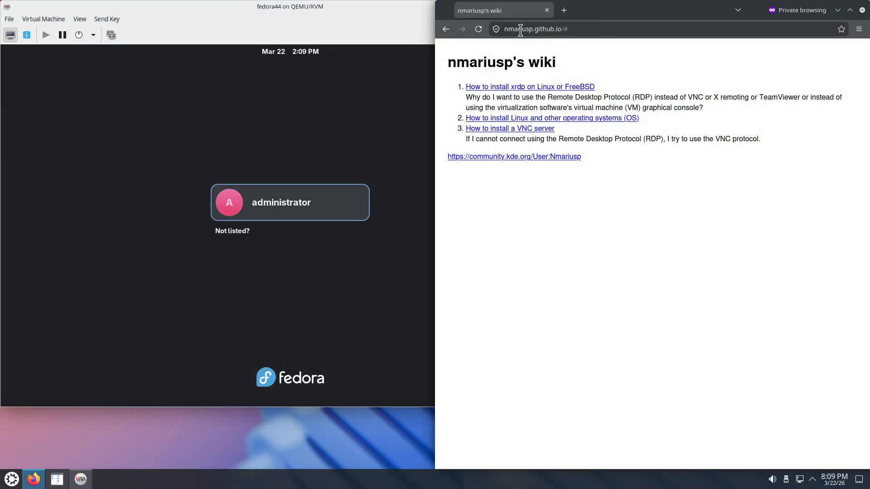
{"action": "right_click", "coordinate": [523, 91]}
{"action": "left_click", "coordinate": [556, 93]}
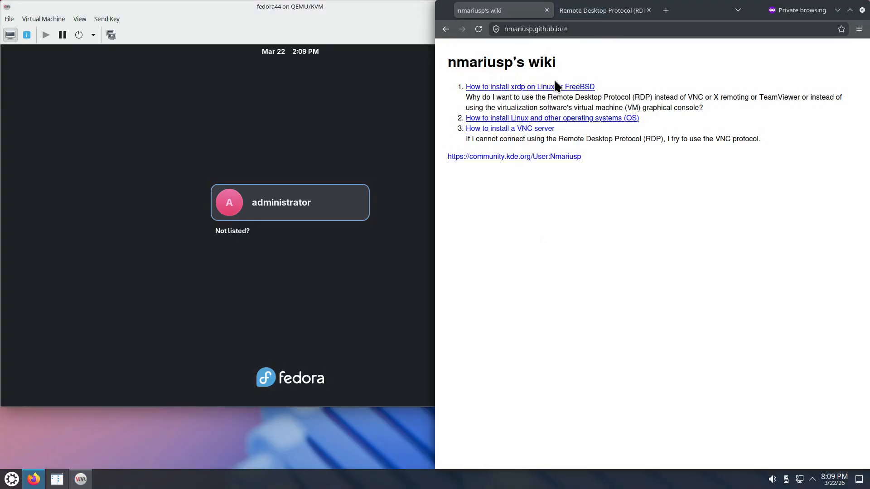
{"action": "left_click", "coordinate": [593, 11]}
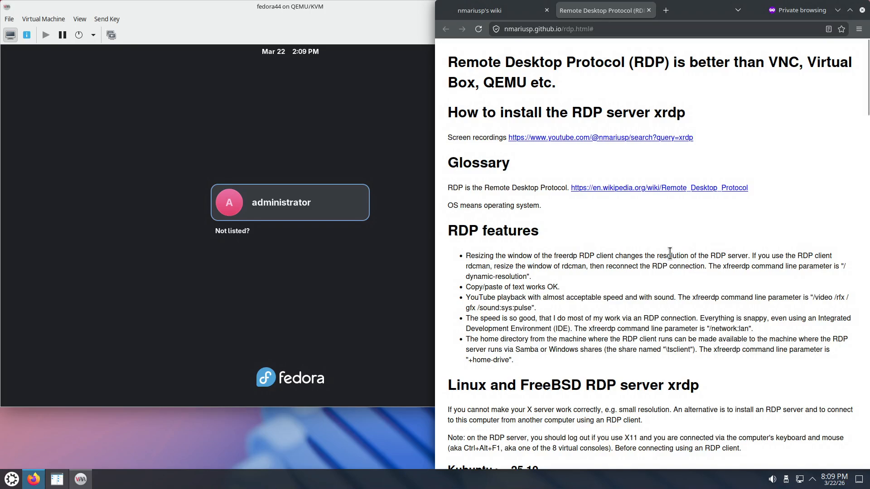
- Examine the wiki page's main heading, which compares RDP with VNC
{"action": "scroll", "coordinate": [568, 233], "scroll_direction": "down", "scroll_amount": 3}
{"action": "scroll", "coordinate": [569, 234], "scroll_direction": "up", "scroll_amount": 3}
{"action": "double_click", "coordinate": [645, 62]}
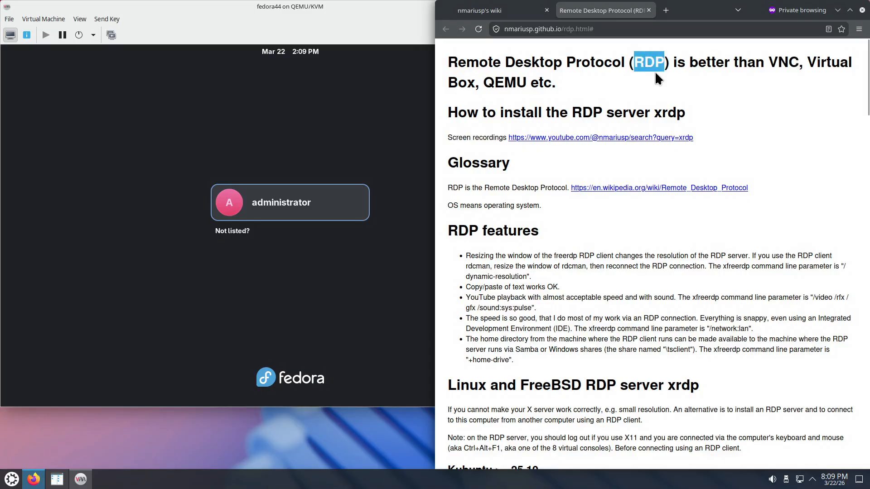
{"action": "double_click", "coordinate": [790, 62]}
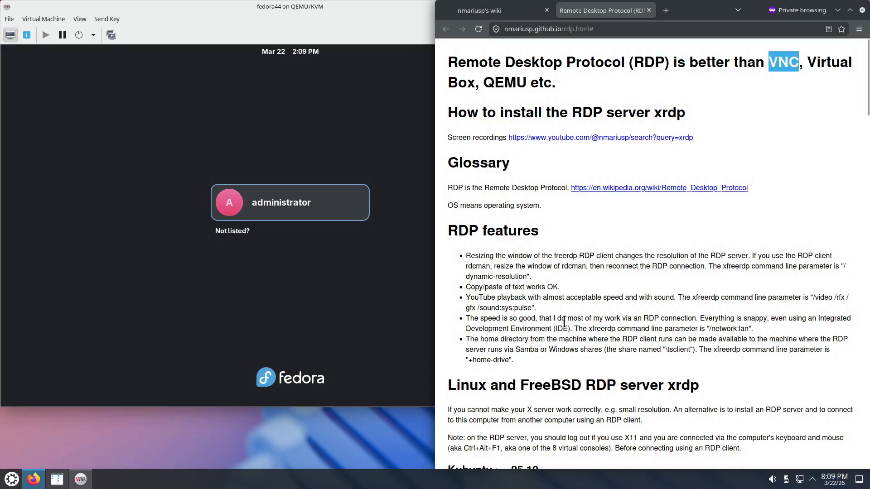
- Examine the wiki page's RDP features list, including the points on resizing the client window and copying and pasting text
{"action": "scroll", "coordinate": [564, 316], "scroll_direction": "down", "scroll_amount": 4}
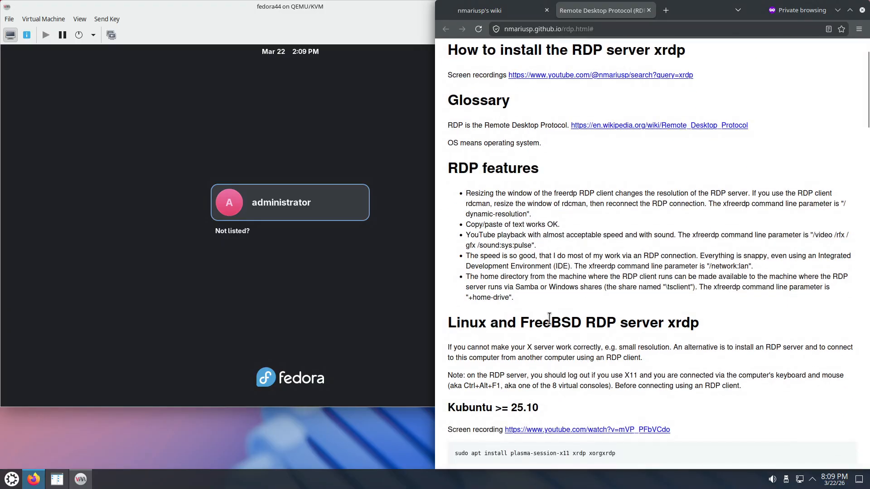
{"action": "scroll", "coordinate": [546, 220], "scroll_direction": "up", "scroll_amount": 2}
{"action": "scroll", "coordinate": [546, 220], "scroll_direction": "up", "scroll_amount": 2}
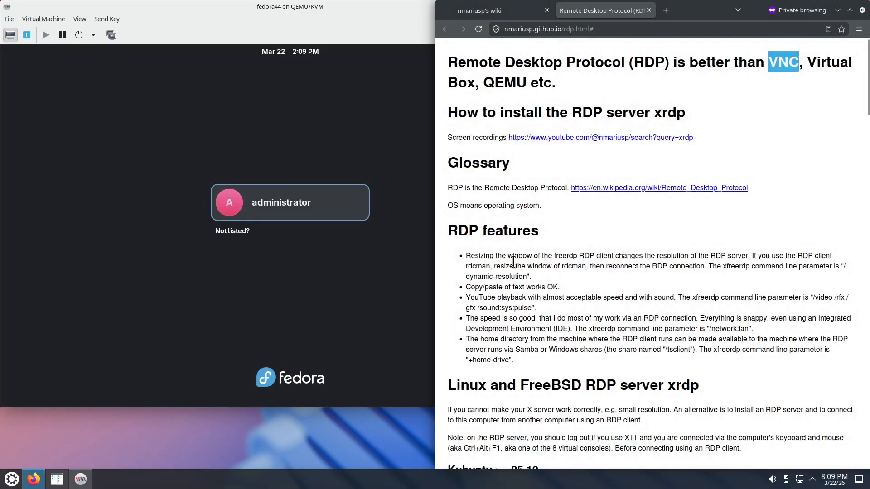
{"action": "left_click_drag", "start_coordinate": [508, 256], "coordinate": [596, 255]}
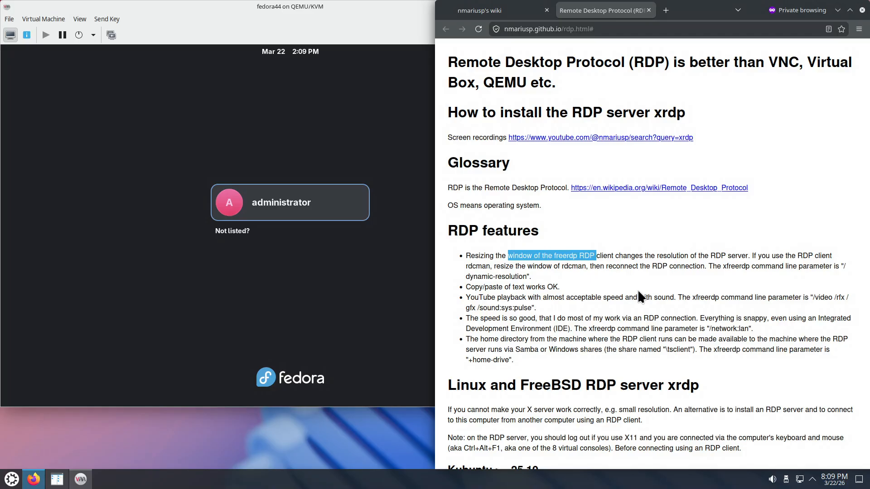
{"action": "left_click_drag", "start_coordinate": [465, 287], "coordinate": [555, 285]}
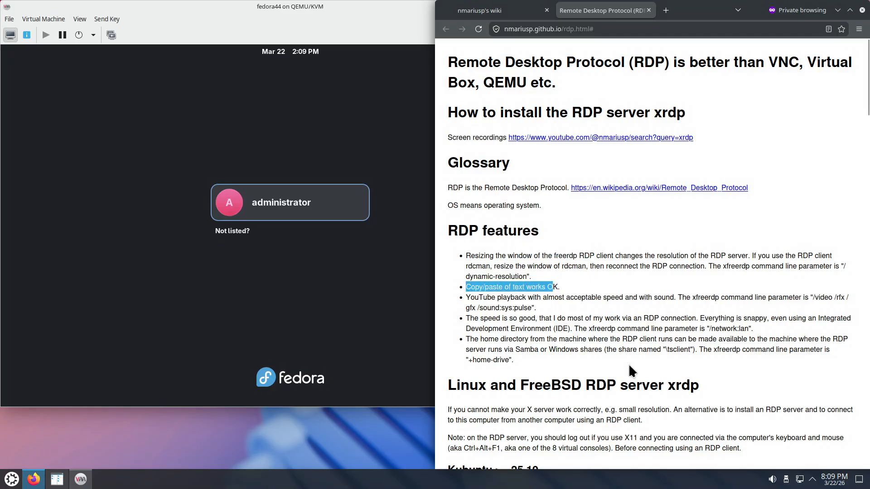
- Find the wiki's "Linux and FreeBSD client xfreerdp" section and examine the possible names of the client executable
{"action": "scroll", "coordinate": [656, 316], "scroll_direction": "down", "scroll_amount": 1}
{"action": "scroll", "coordinate": [656, 316], "scroll_direction": "down", "scroll_amount": 1}
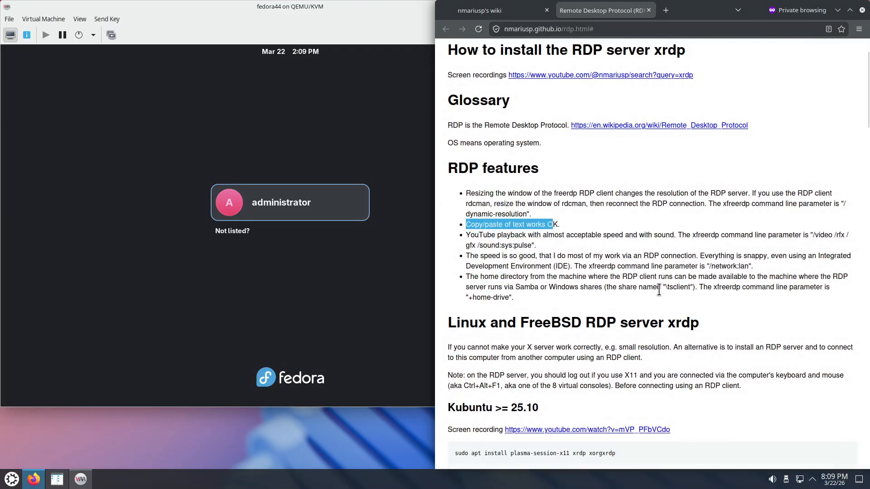
{"action": "scroll", "coordinate": [658, 316], "scroll_direction": "down", "scroll_amount": 5}
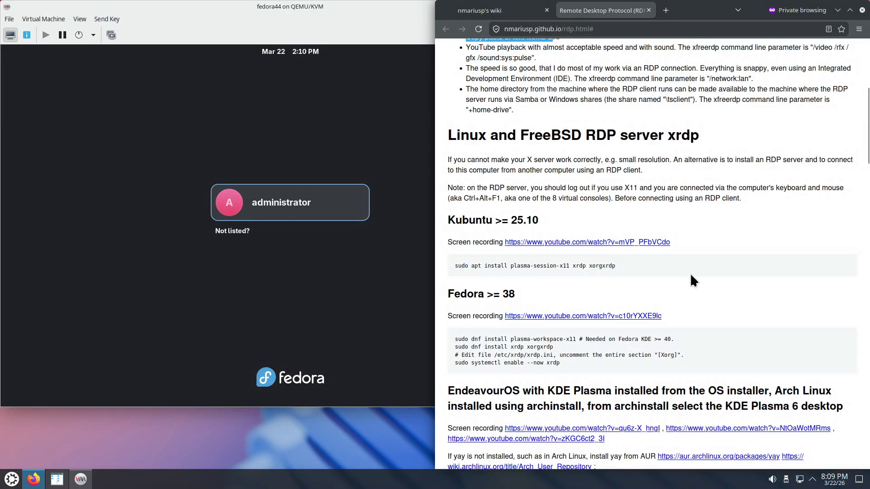
{"action": "scroll", "coordinate": [690, 274], "scroll_direction": "down", "scroll_amount": 8}
{"action": "scroll", "coordinate": [747, 299], "scroll_direction": "down", "scroll_amount": 10}
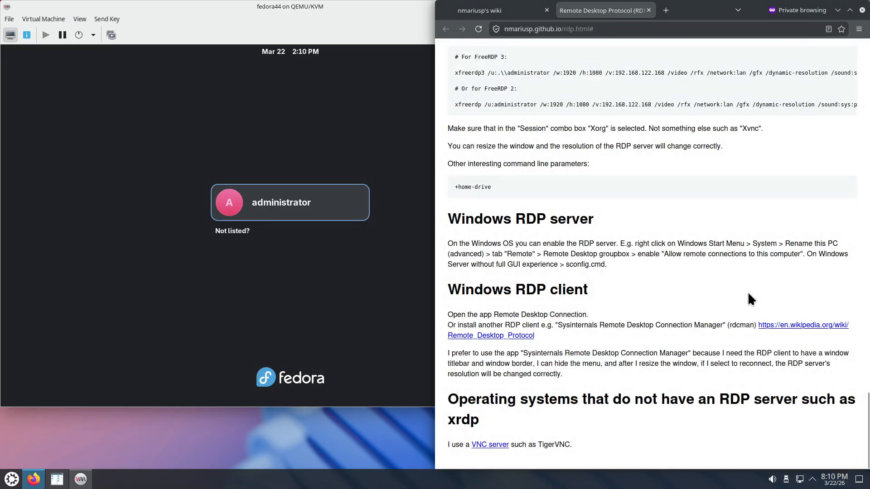
{"action": "scroll", "coordinate": [650, 193], "scroll_direction": "up", "scroll_amount": 4}
{"action": "scroll", "coordinate": [650, 192], "scroll_direction": "up", "scroll_amount": 2}
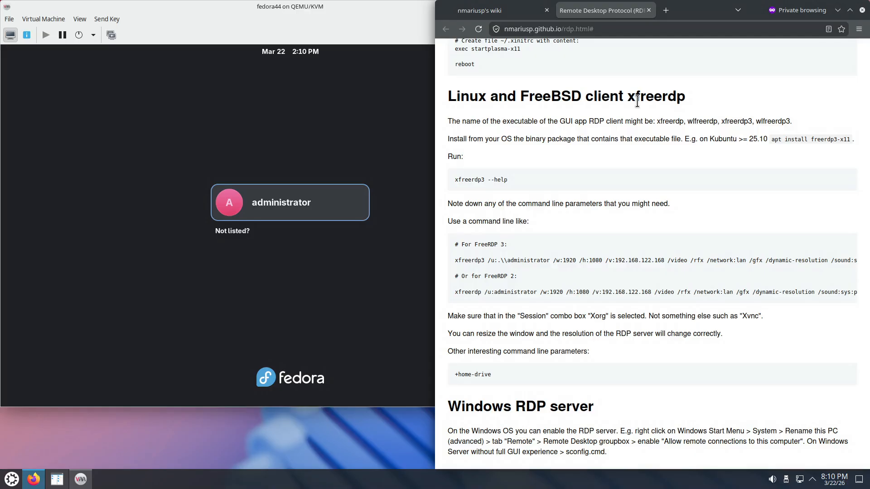
{"action": "left_click_drag", "start_coordinate": [627, 99], "coordinate": [683, 95]}
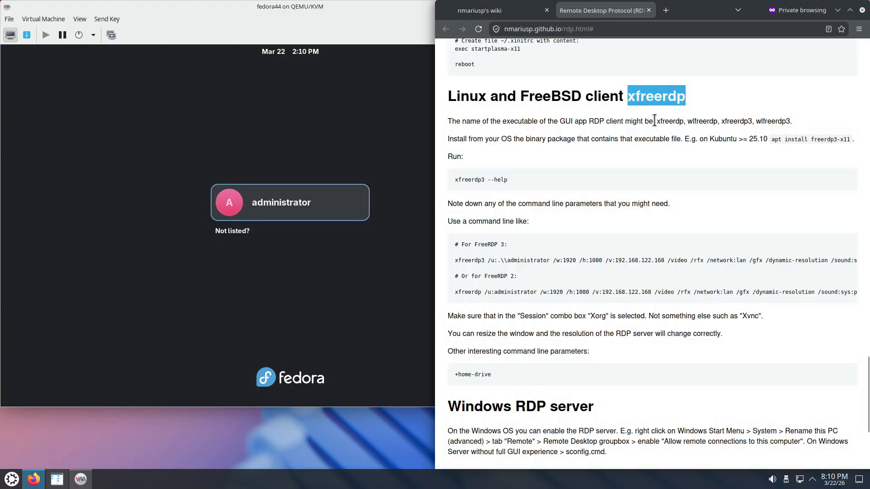
{"action": "left_click_drag", "start_coordinate": [662, 120], "coordinate": [683, 121]}
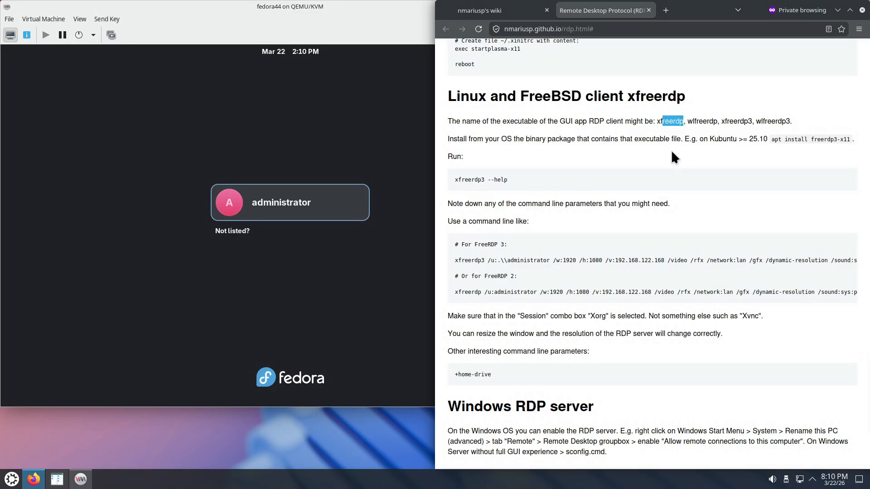
{"action": "left_click_drag", "start_coordinate": [657, 121], "coordinate": [693, 122]}
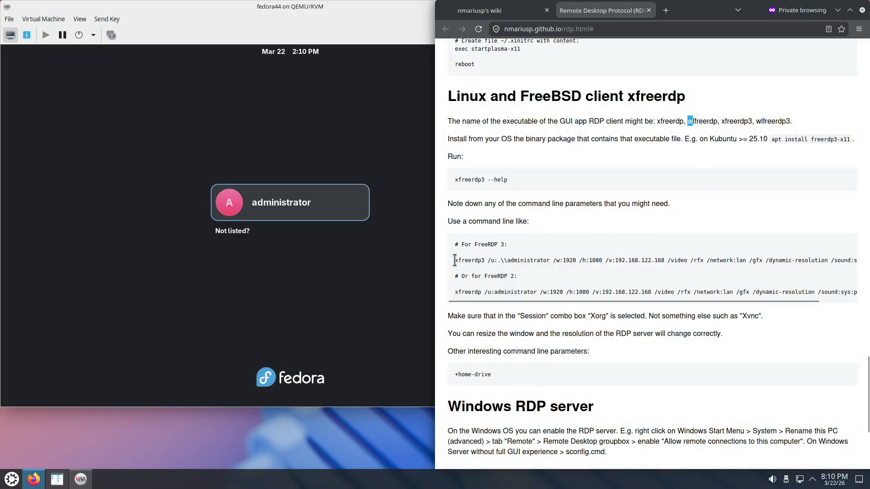
- Copy the full FreeRDP 3 command line from the wiki and paste it into a new document in Kate
{"action": "left_click_drag", "start_coordinate": [454, 260], "coordinate": [820, 258]}
{"action": "right_click", "coordinate": [819, 258]}
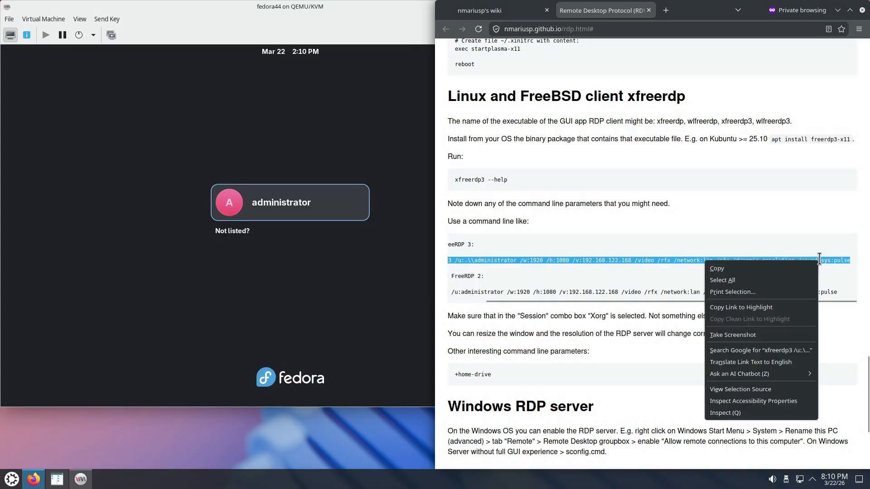
{"action": "left_click", "coordinate": [780, 268]}
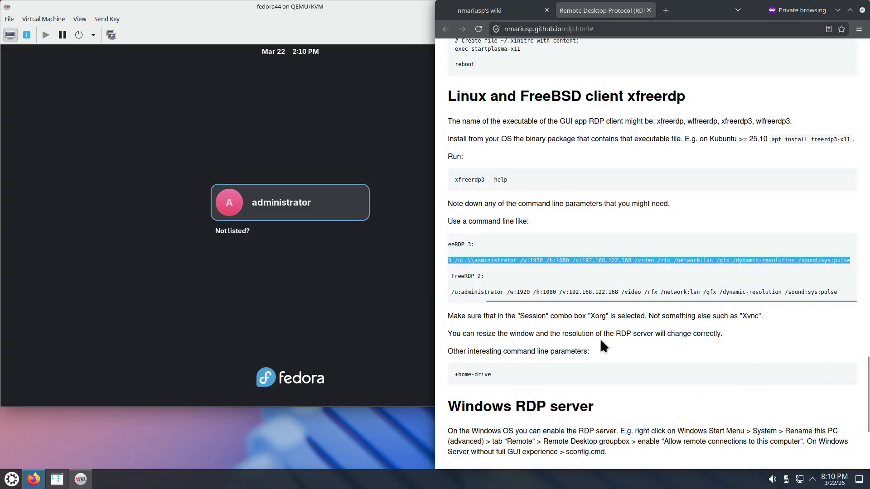
{"action": "left_click", "coordinate": [18, 481]}
{"action": "left_click", "coordinate": [164, 305]}
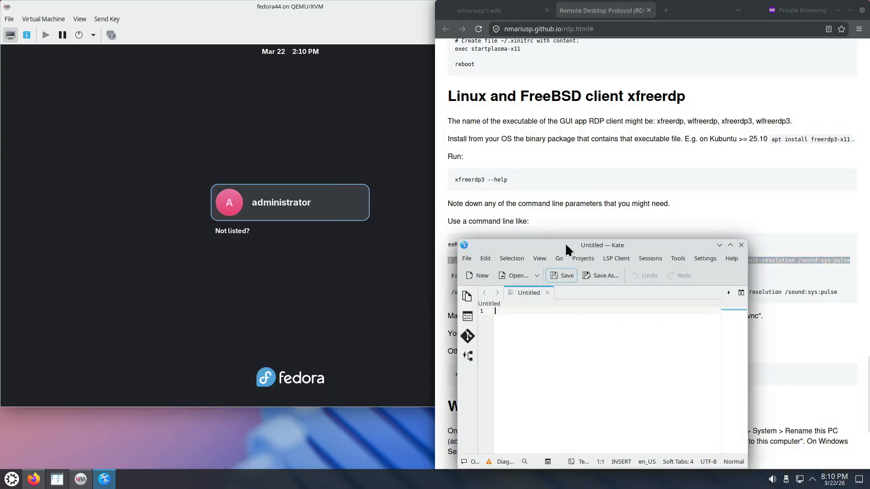
{"action": "key", "text": "ctrl+v"}
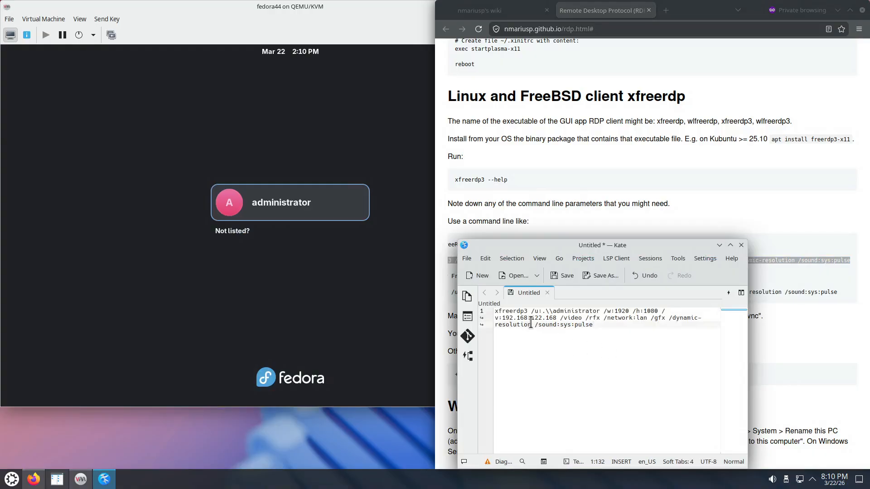
- Remove the /sound:sys:pulse parameter from the end of the xfreerdp3 command and enlarge the editor text
{"action": "left_click_drag", "start_coordinate": [530, 322], "coordinate": [593, 324]}
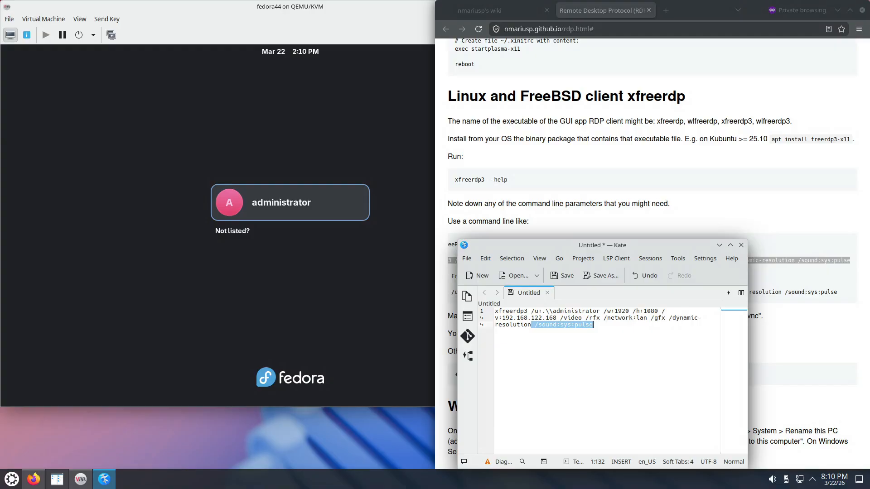
{"action": "key", "text": "Delete"}
{"action": "scroll", "coordinate": [621, 382], "scroll_direction": "up", "scroll_amount": 4}
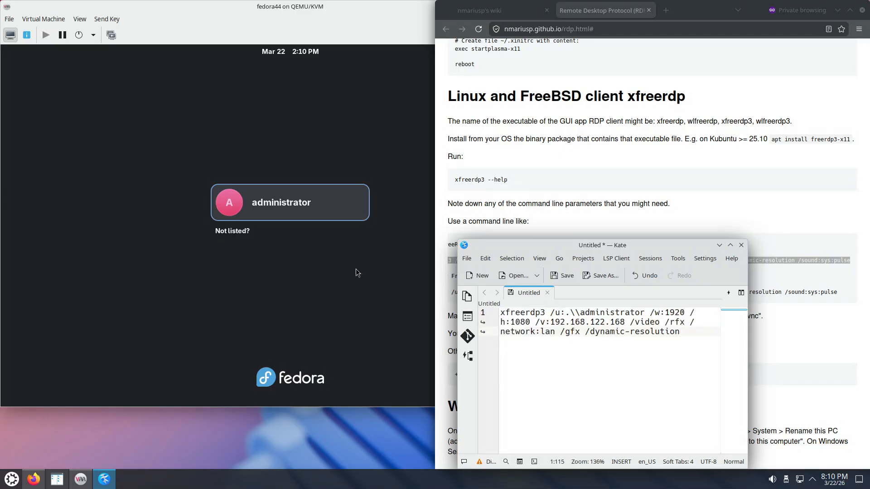
- Look up the fedora44 virtual machine's IP address in its network interface details and set the command's /v address to 192.168.122.238
{"action": "left_click", "coordinate": [27, 35]}
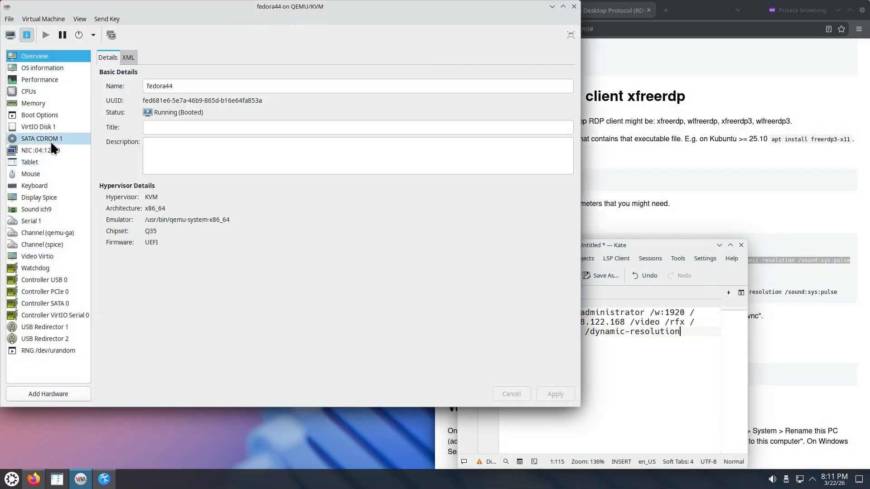
{"action": "left_click", "coordinate": [43, 150]}
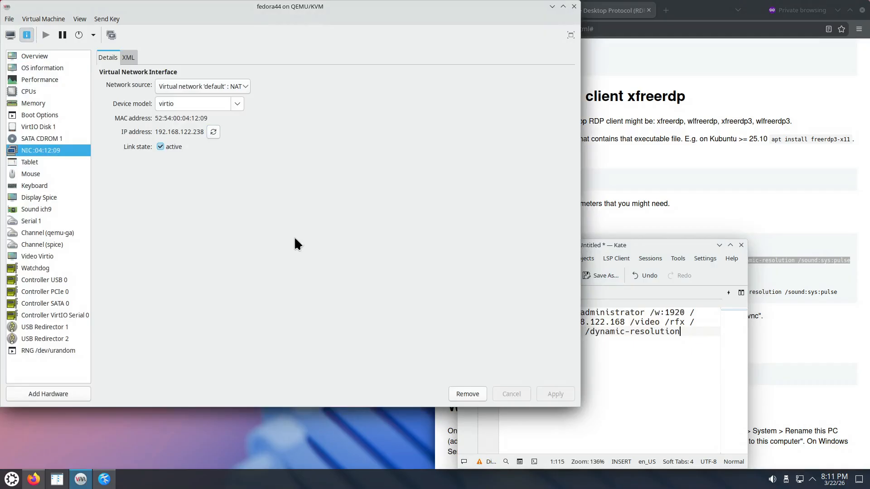
{"action": "left_click", "coordinate": [652, 383]}
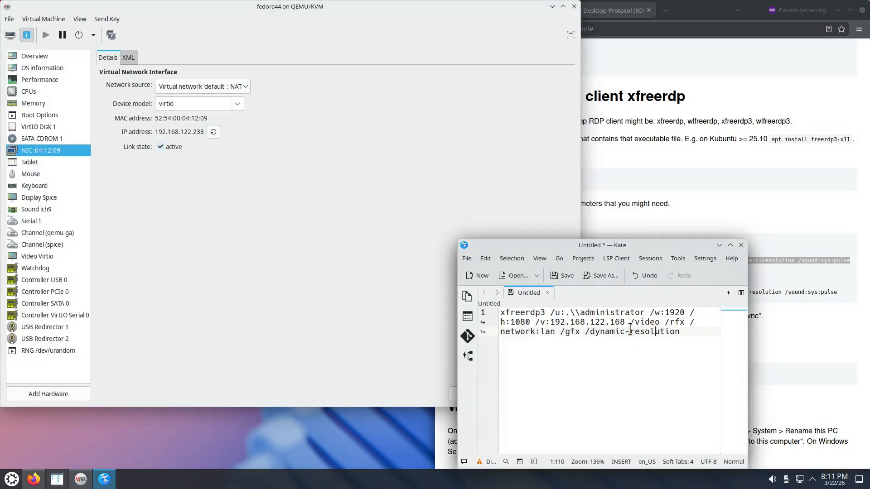
{"action": "double_click", "coordinate": [618, 322]}
{"action": "type", "text": "23"}
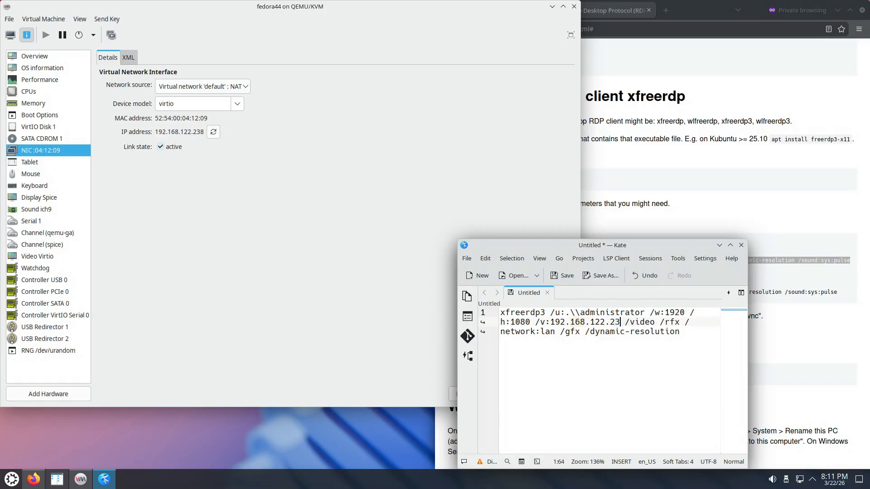
{"action": "type", "text": "8"}
- Examine the xfreerdp3 command's parameters for user, width, height, server address, video, graphics and dynamic resolution
{"action": "left_click_drag", "start_coordinate": [580, 312], "coordinate": [644, 313]}
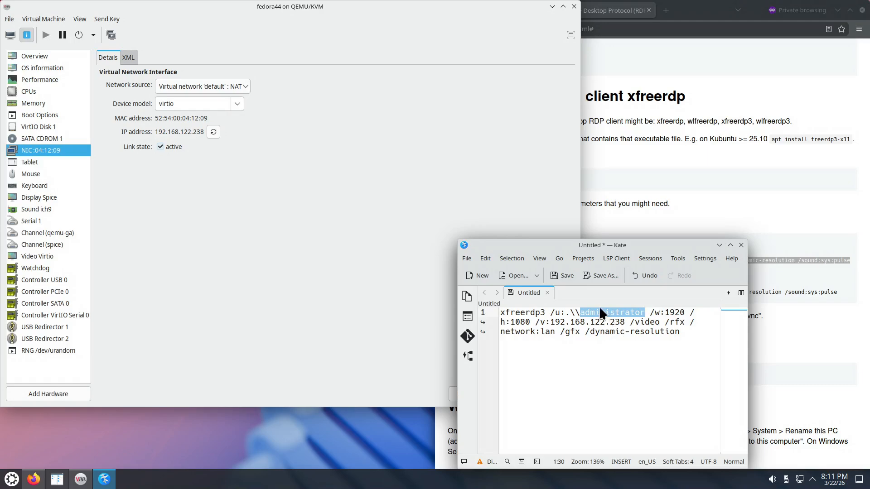
{"action": "double_click", "coordinate": [567, 313]}
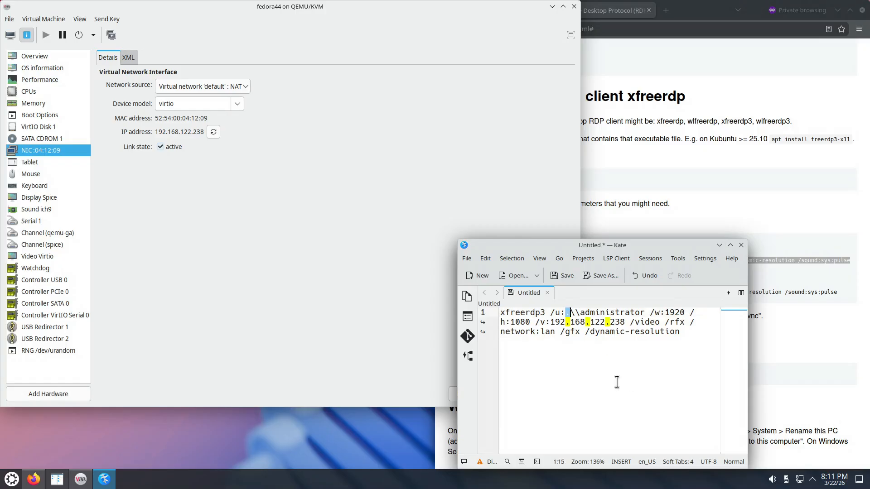
{"action": "left_click", "coordinate": [668, 313]}
{"action": "double_click", "coordinate": [668, 313]}
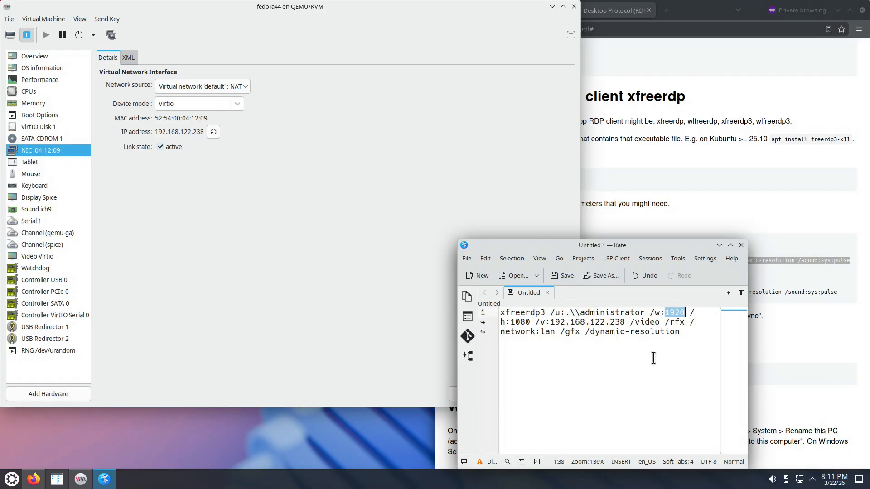
{"action": "left_click", "coordinate": [519, 323]}
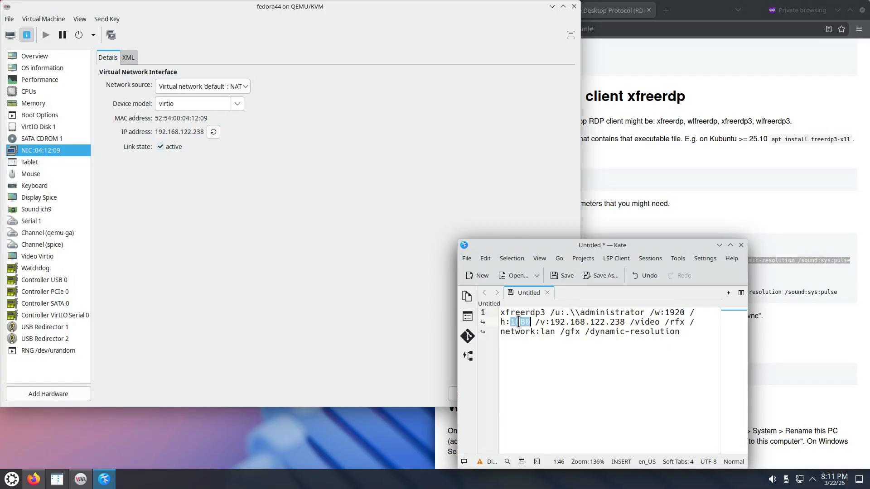
{"action": "left_click_drag", "start_coordinate": [540, 322], "coordinate": [625, 322]}
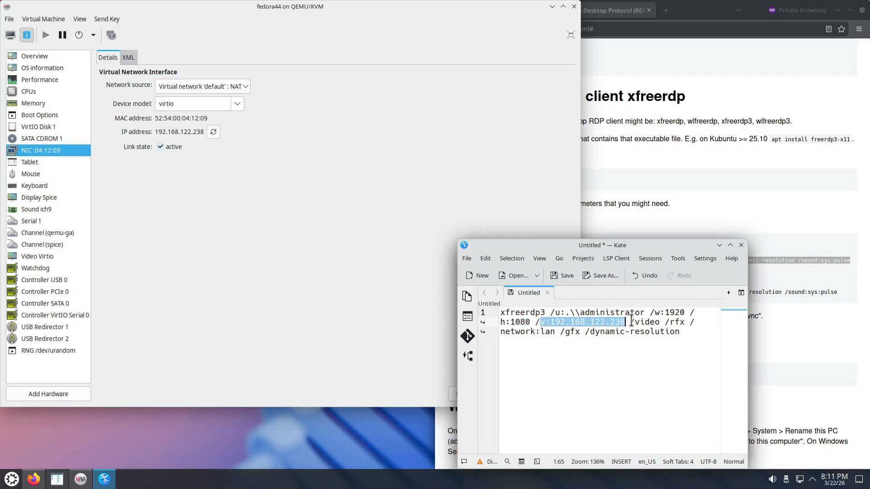
{"action": "left_click_drag", "start_coordinate": [630, 322], "coordinate": [686, 328]}
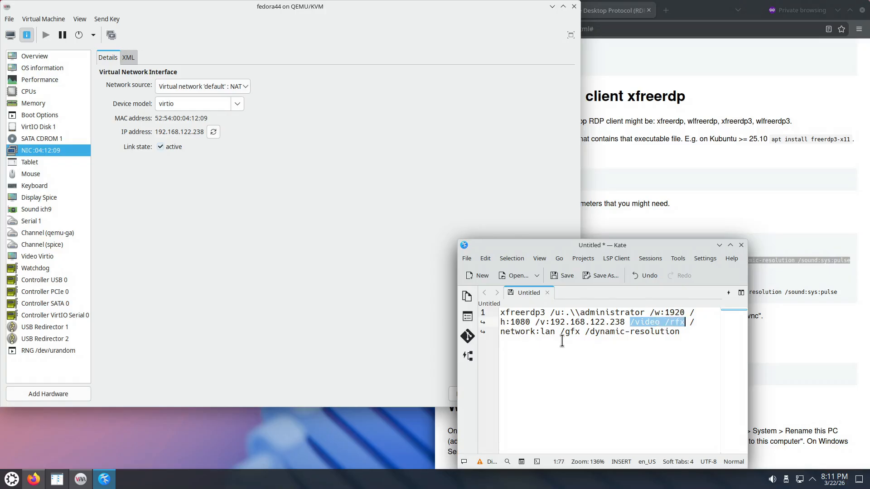
{"action": "left_click_drag", "start_coordinate": [561, 331], "coordinate": [580, 332]}
{"action": "left_click_drag", "start_coordinate": [688, 323], "coordinate": [689, 356]}
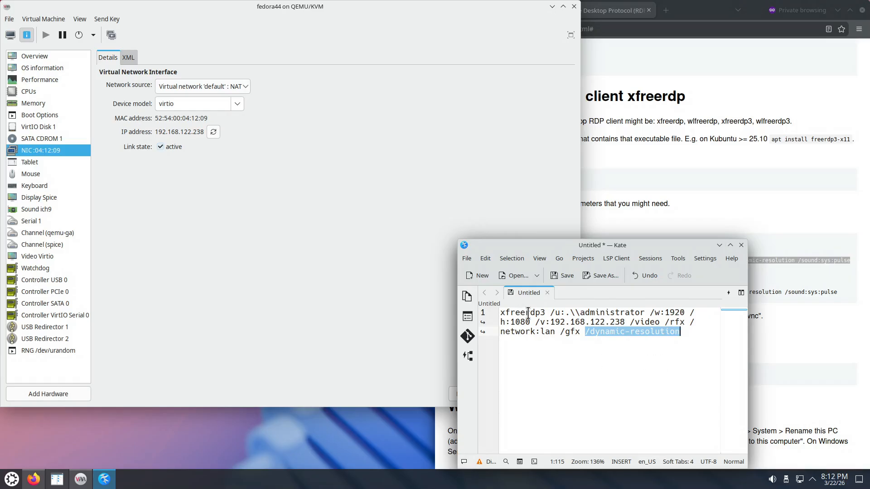
- Copy the whole edited xfreerdp3 command from Kate and run it in a new Konsole terminal
{"action": "left_click_drag", "start_coordinate": [693, 334], "coordinate": [486, 305]}
{"action": "right_click", "coordinate": [552, 316]}
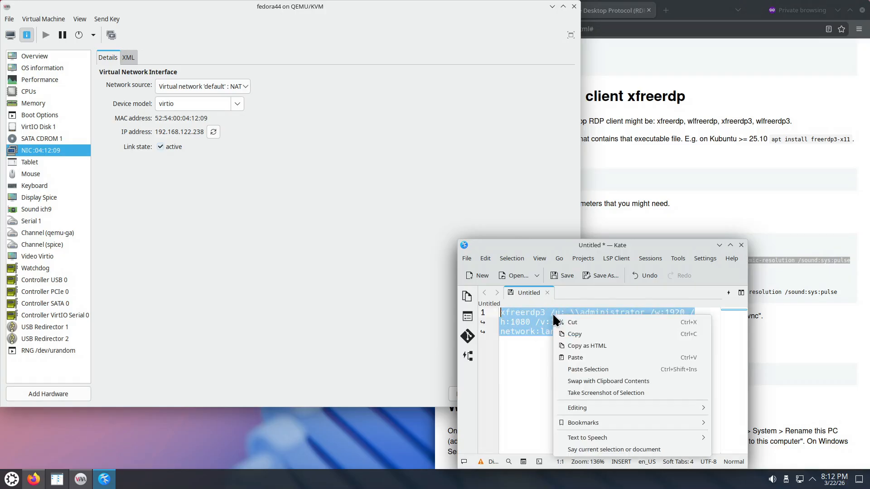
{"action": "left_click", "coordinate": [579, 335]}
{"action": "left_click", "coordinate": [12, 479]}
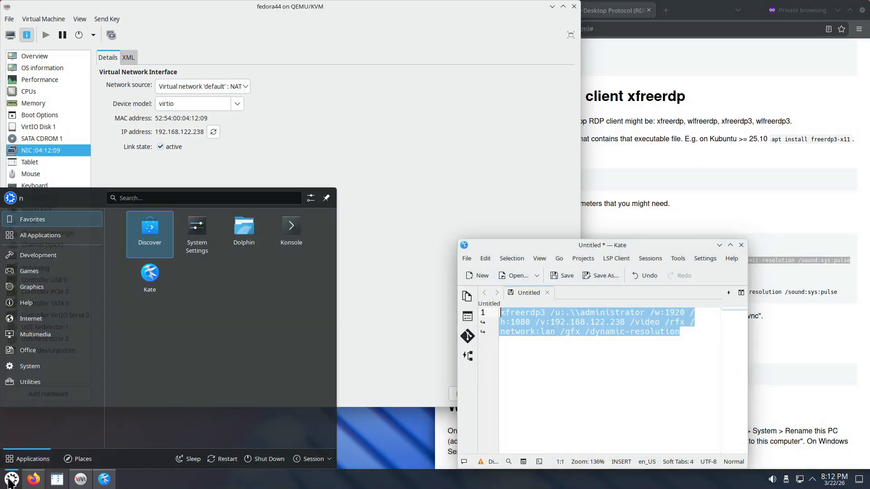
{"action": "left_click", "coordinate": [313, 252]}
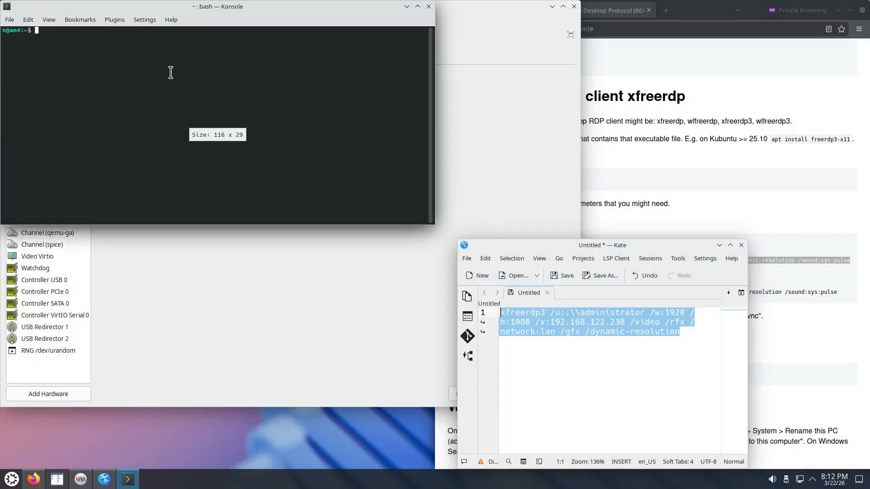
{"action": "right_click", "coordinate": [171, 73]}
{"action": "left_click", "coordinate": [200, 95]}
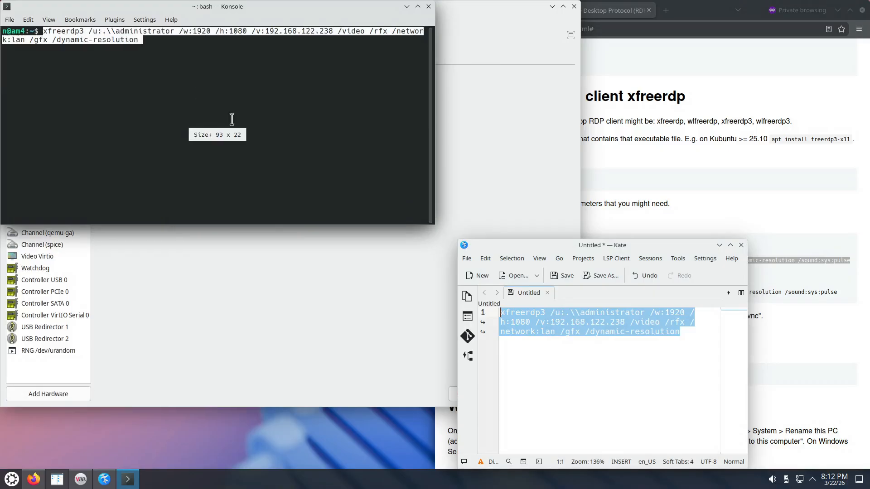
{"action": "key", "text": "Return"}
- Tile the Konsole window to half the screen and answer Y to trust the RDP server's certificate
{"action": "left_click_drag", "start_coordinate": [318, 6], "coordinate": [869, 191]}
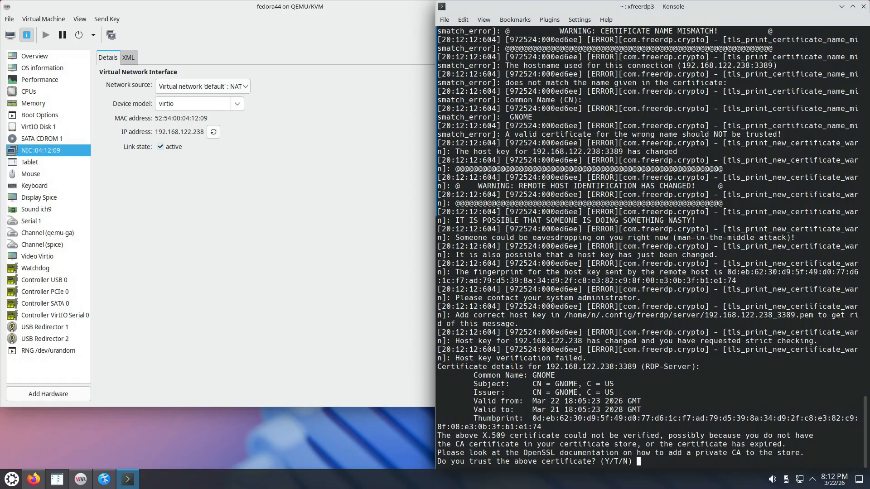
{"action": "type", "text": "Y"}
{"action": "key", "text": "Return"}
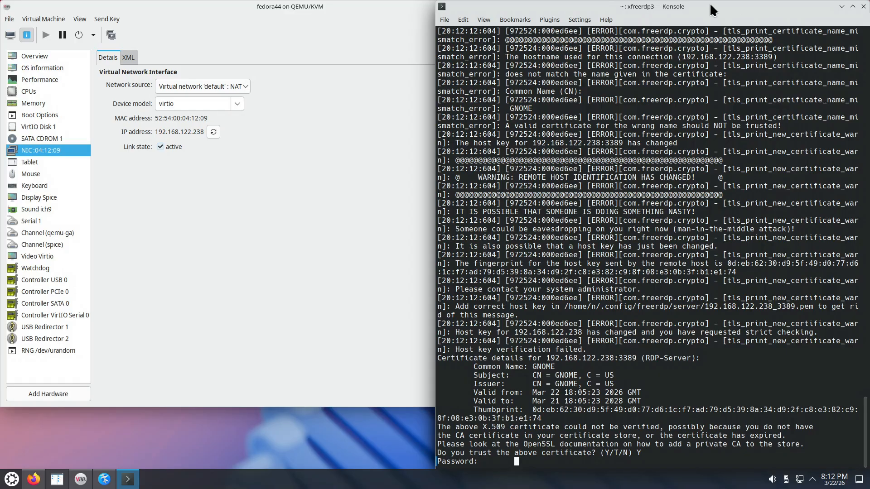
- Switch back to the Kate document to review the xfreerdp3 command in front of the terminal
{"action": "left_click_drag", "start_coordinate": [710, 10], "coordinate": [868, 180]}
{"action": "left_click", "coordinate": [104, 479]}
{"action": "left_click", "coordinate": [560, 335]}
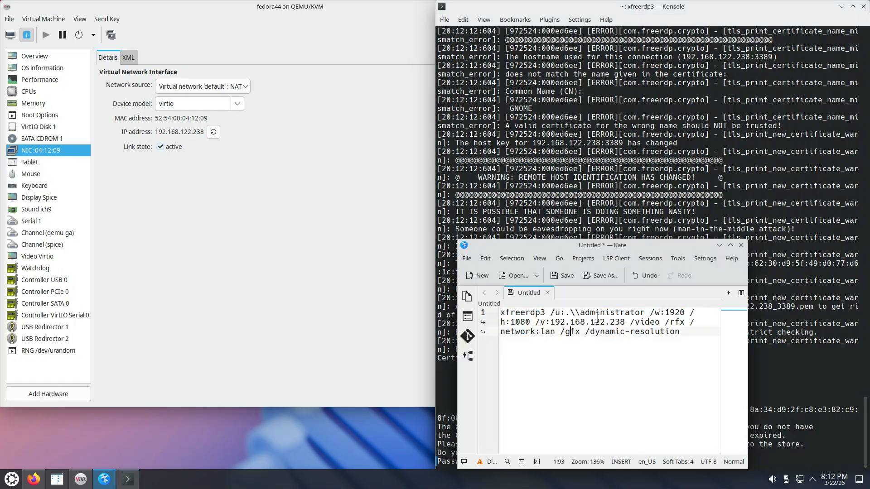
- Check the user name in the xfreerdp3 command, return to Konsole and enter the RDP password at the prompt
{"action": "double_click", "coordinate": [612, 312]}
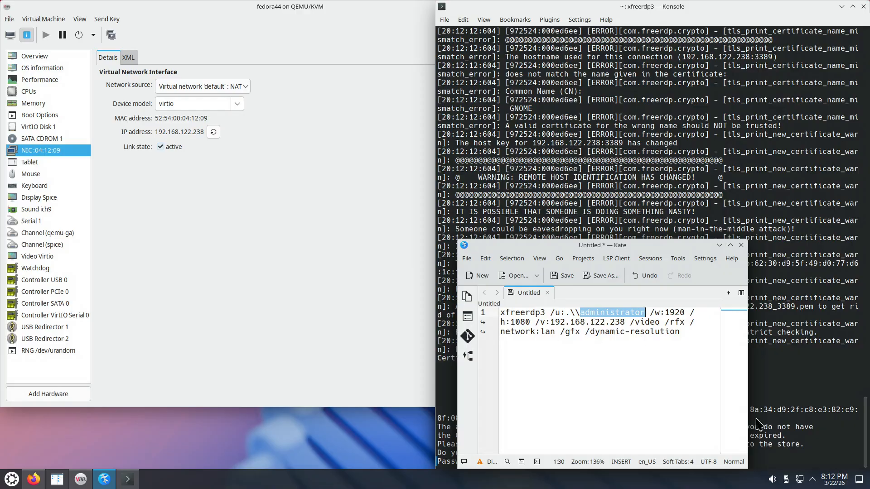
{"action": "left_click", "coordinate": [774, 436]}
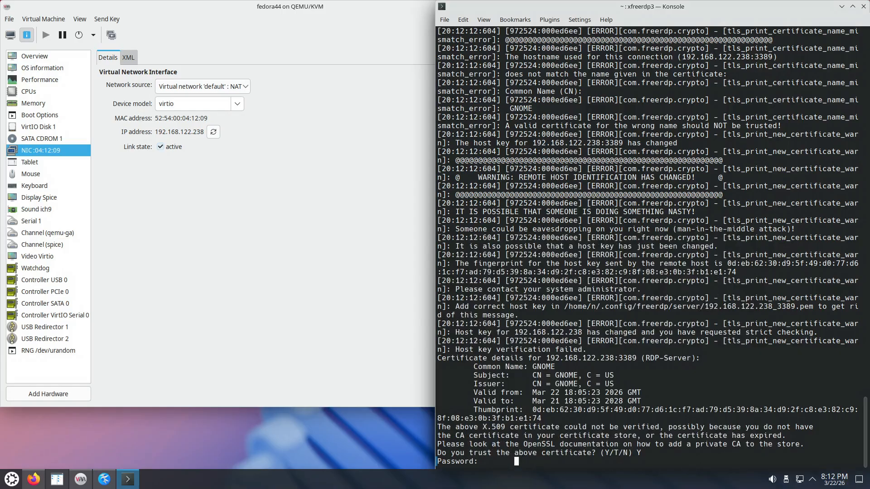
{"action": "key", "text": "Return"}
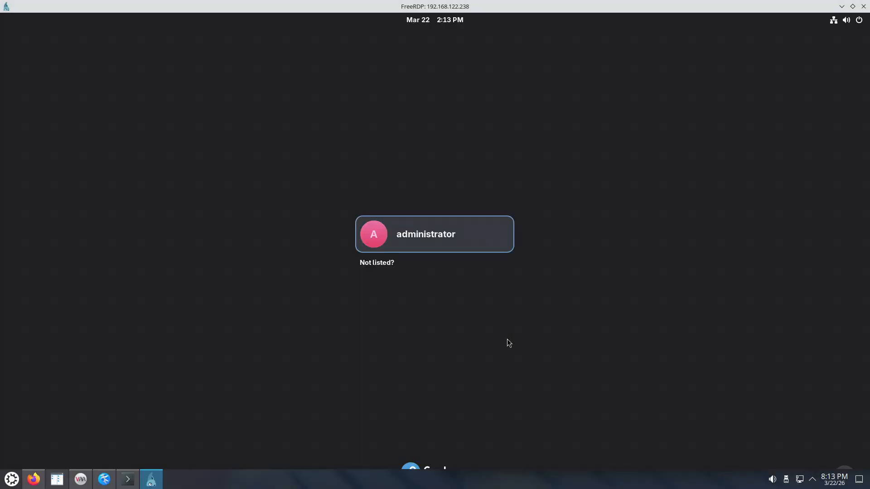
- Check the fedora44 virtual machine's graphical console, then minimize its window to return to the FreeRDP session
{"action": "left_click", "coordinate": [81, 479]}
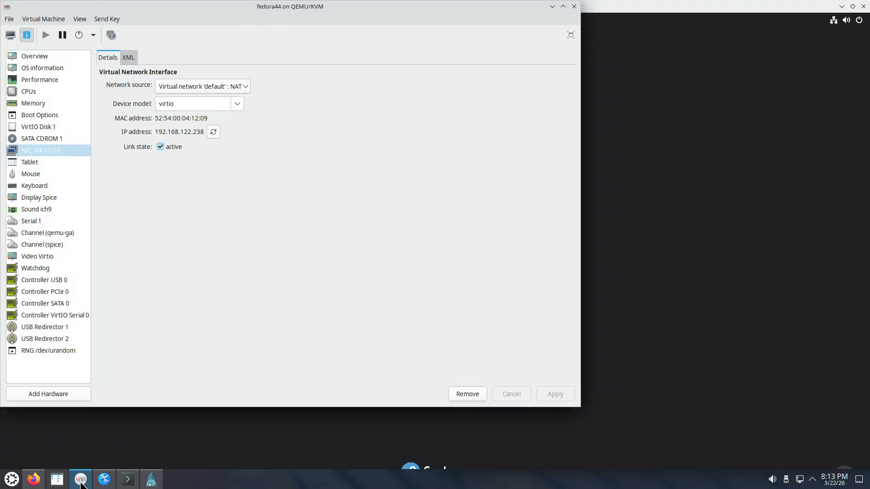
{"action": "left_click", "coordinate": [10, 35]}
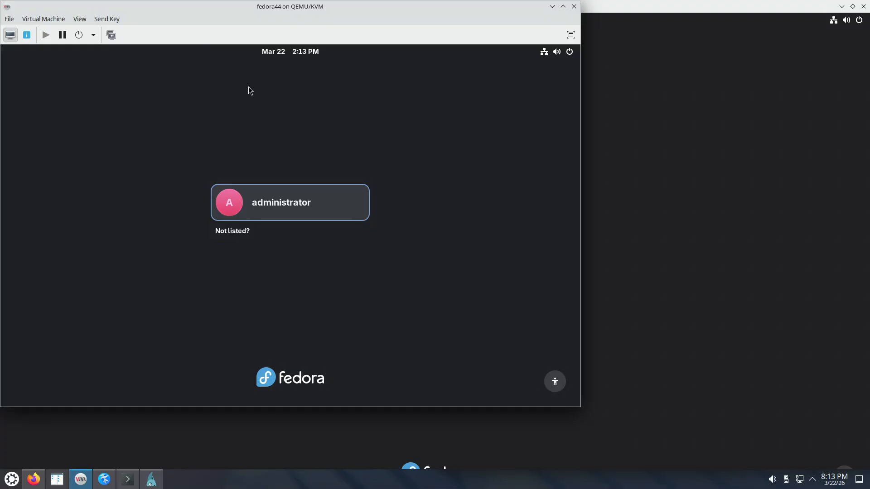
{"action": "left_click_drag", "start_coordinate": [265, 9], "coordinate": [321, 22]}
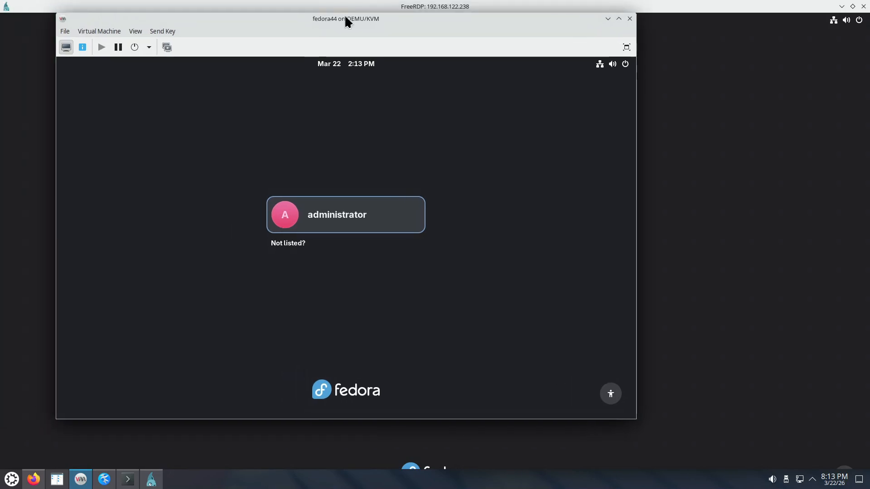
{"action": "left_click", "coordinate": [607, 19]}
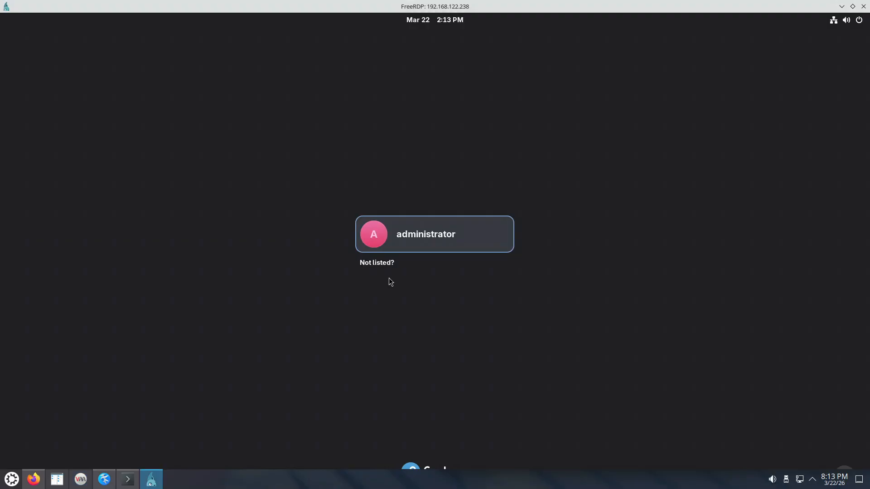
- Log in to the remote GNOME session as administrator by entering the account password
{"action": "left_click", "coordinate": [439, 239]}
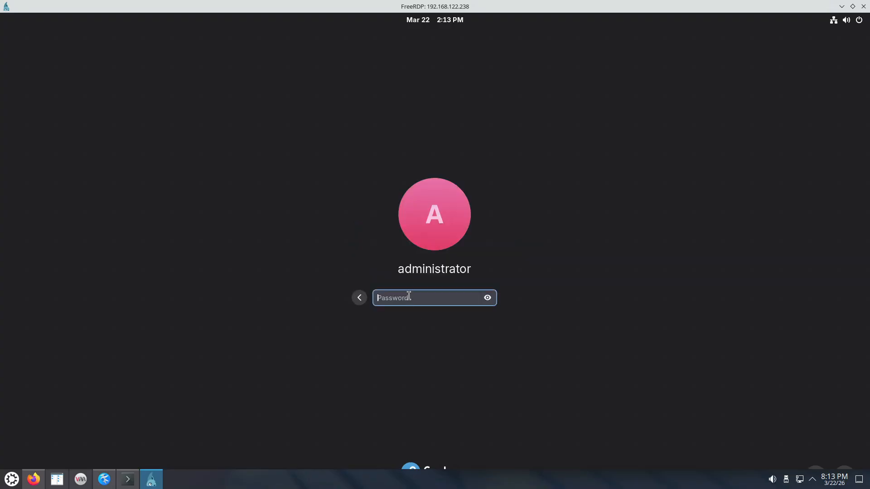
{"action": "type", "text": "••••"}
{"action": "key", "text": "Return"}
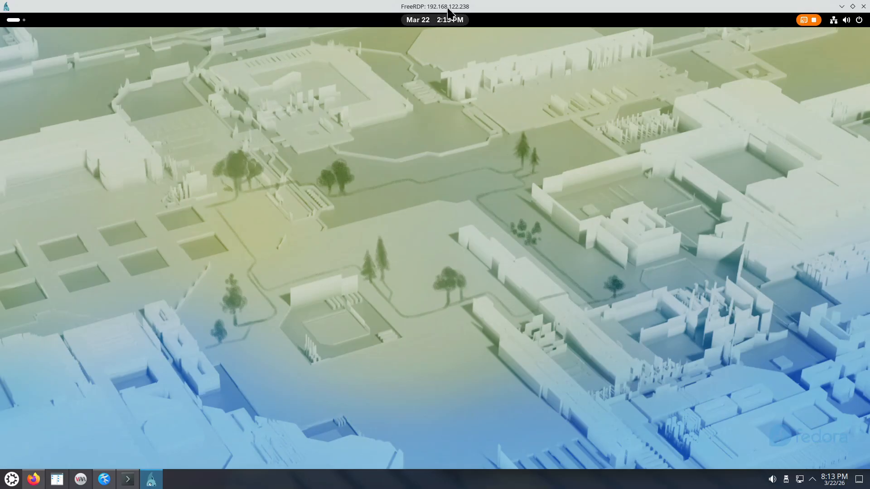
- Tile the FreeRDP window to half the screen and try the remote desktop's calendar and Activities overview
{"action": "left_click_drag", "start_coordinate": [444, 9], "coordinate": [1, 232]}
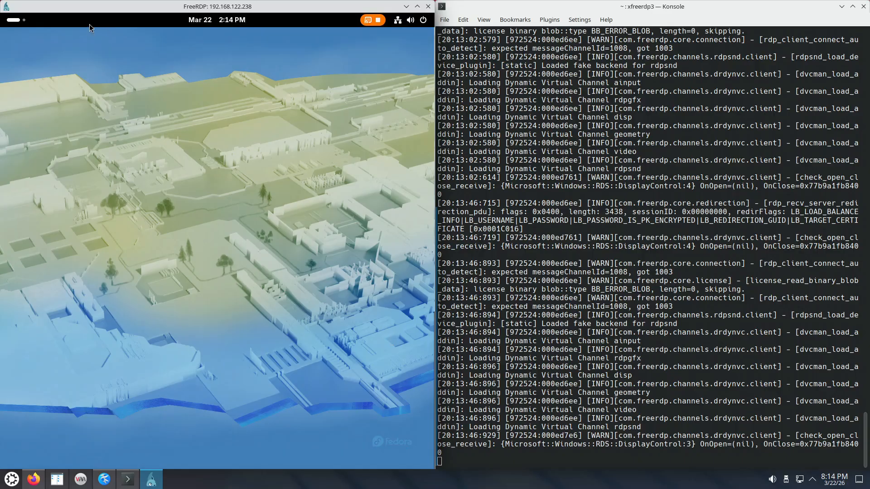
{"action": "left_click", "coordinate": [413, 21]}
{"action": "left_click", "coordinate": [218, 20]}
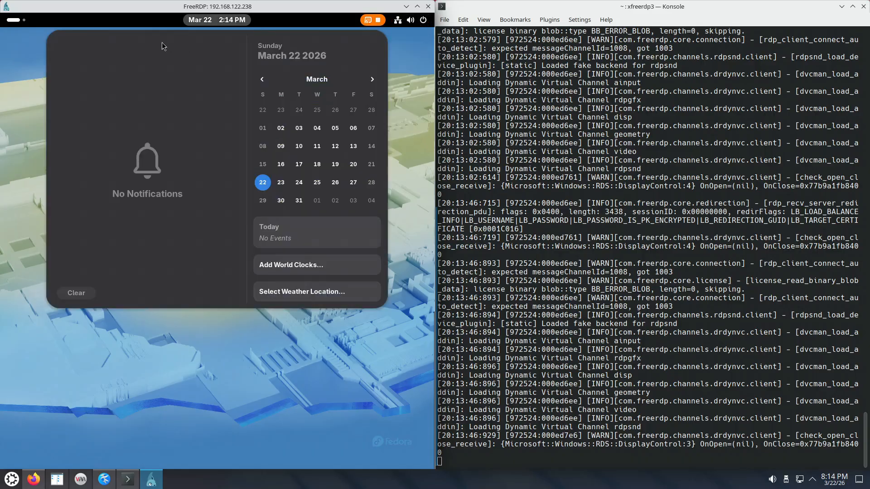
{"action": "left_click", "coordinate": [10, 38]}
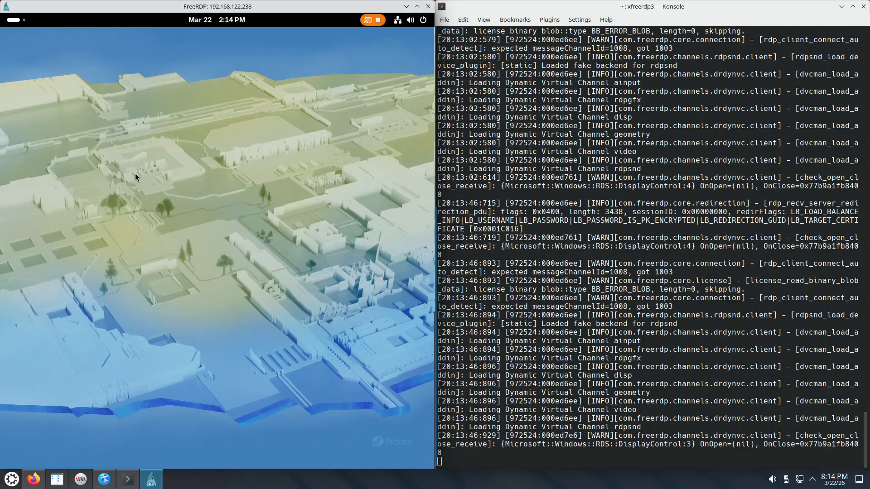
{"action": "left_click", "coordinate": [13, 20]}
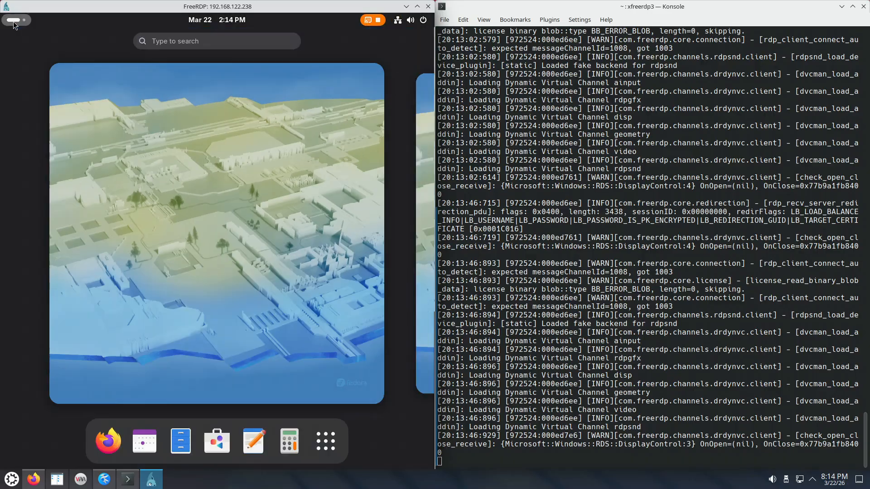
{"action": "left_click", "coordinate": [20, 22]}
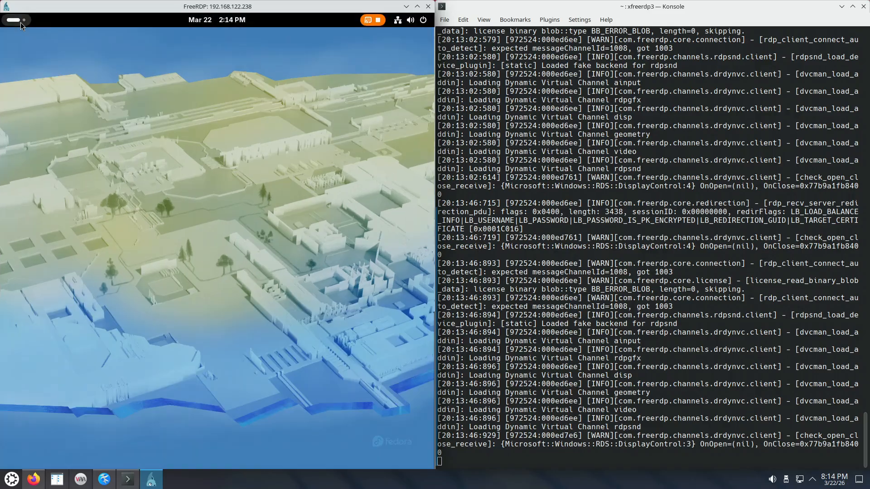
{"action": "left_click", "coordinate": [20, 23]}
{"action": "left_click", "coordinate": [20, 23]}
- Bring the Kate command document forward and start Text Editor inside the remote Fedora desktop
{"action": "left_click", "coordinate": [104, 480]}
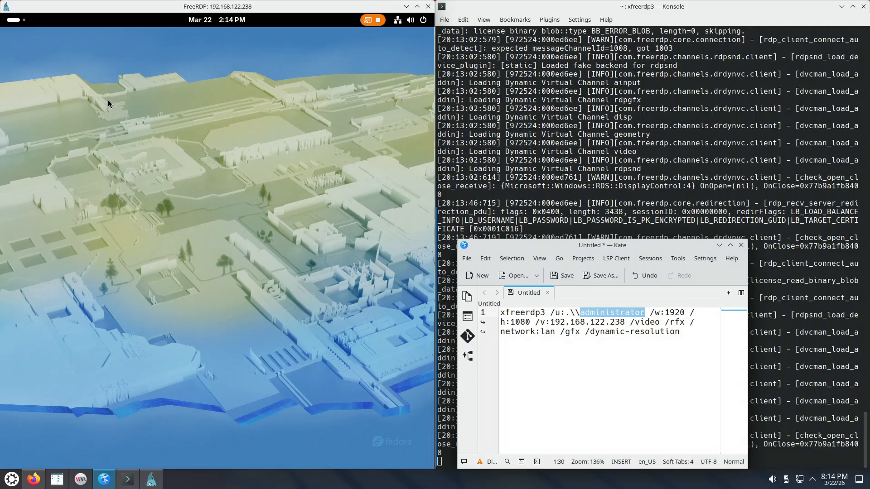
{"action": "left_click", "coordinate": [9, 22]}
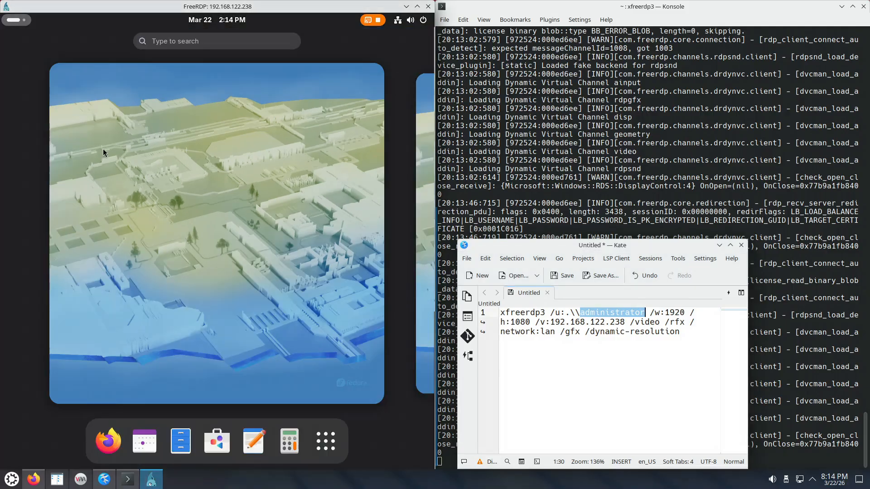
{"action": "left_click", "coordinate": [254, 440]}
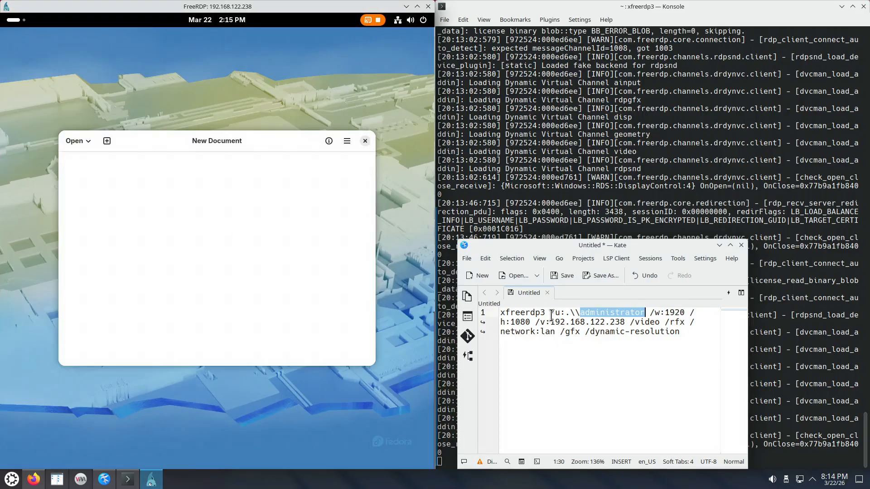
- Copy the server address 192.168.122.238 from the Kate command and paste it into the remote Text Editor's new document
{"action": "left_click_drag", "start_coordinate": [550, 323], "coordinate": [625, 323]}
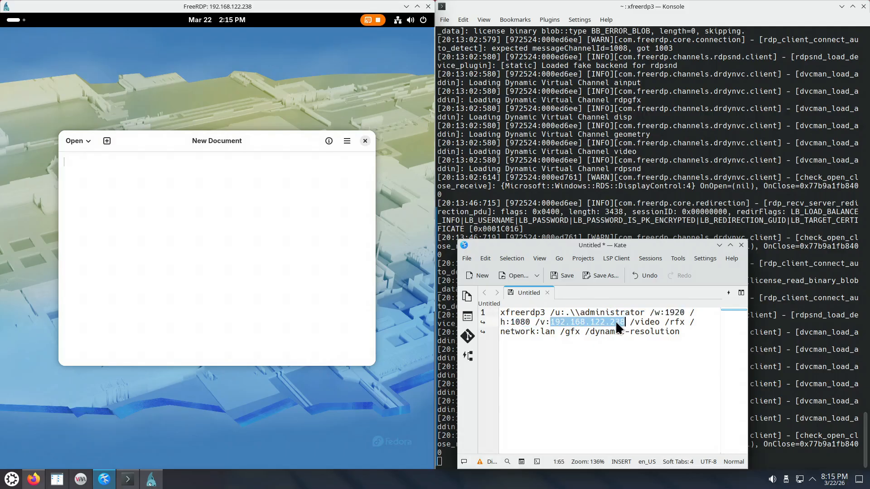
{"action": "right_click", "coordinate": [608, 320]}
{"action": "left_click", "coordinate": [631, 343]}
{"action": "left_click", "coordinate": [197, 144]}
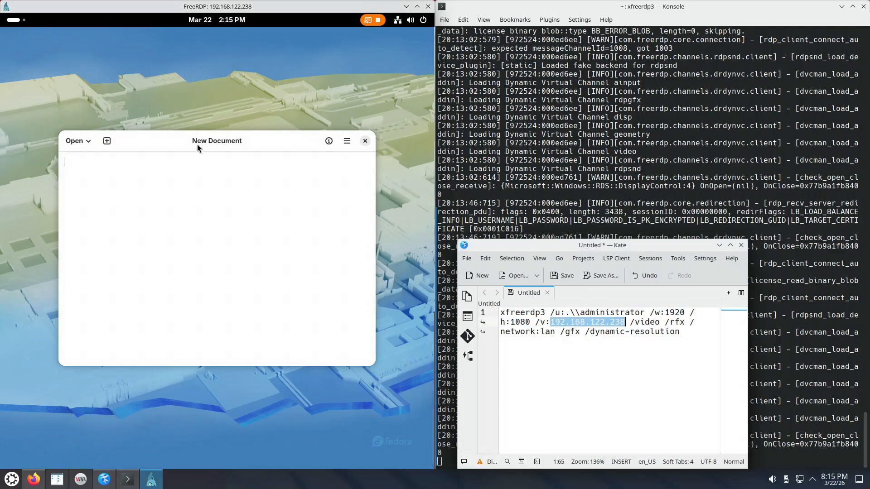
{"action": "right_click", "coordinate": [157, 197]}
{"action": "left_click", "coordinate": [186, 236]}
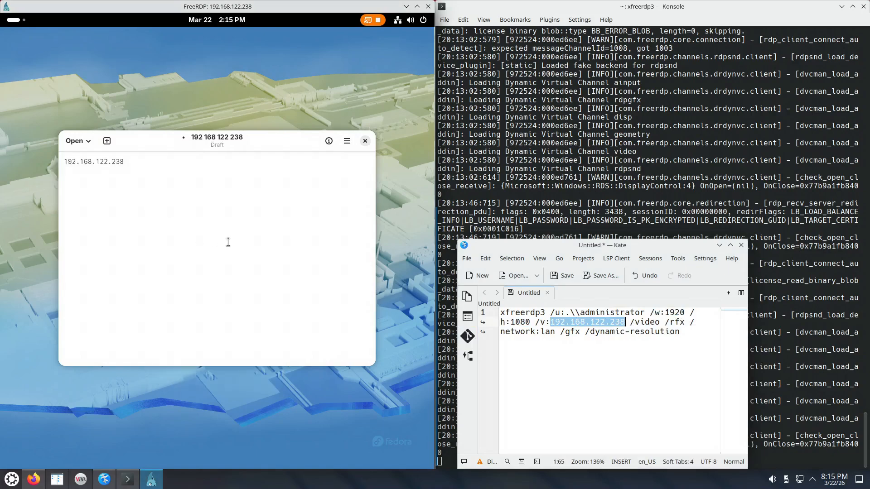
- Copy "22" from the address in the remote document and paste it two lines below the command in Kate
{"action": "left_click_drag", "start_coordinate": [100, 161], "coordinate": [107, 161]}
{"action": "right_click", "coordinate": [107, 161]}
{"action": "left_click", "coordinate": [137, 182]}
{"action": "left_click", "coordinate": [697, 332]}
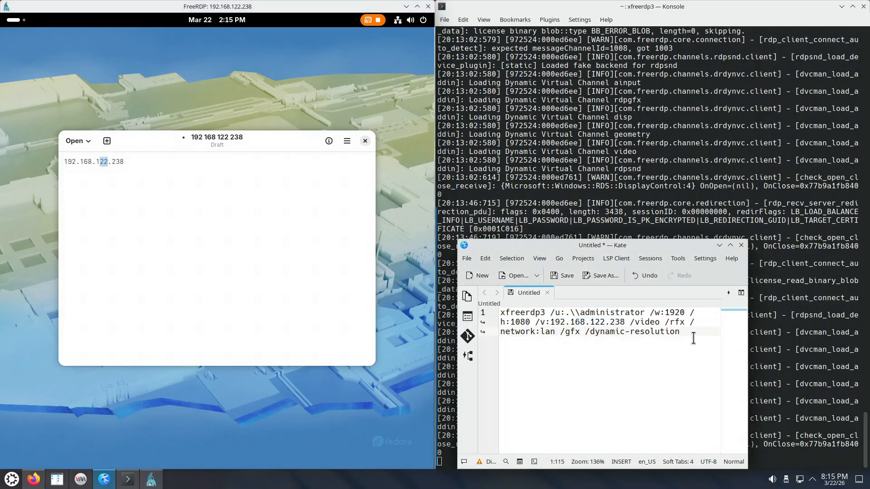
{"action": "key", "text": "Return"}
{"action": "key", "text": "Return"}
{"action": "key", "text": "ctrl+v"}
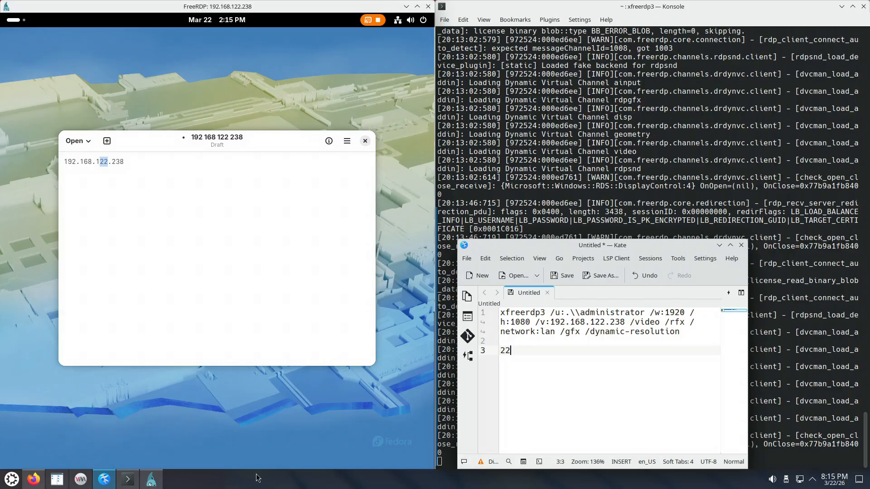
- Review the resizing entry under RDP features in Firefox and test it by tiling the FreeRDP window to a quarter and back to half
{"action": "left_click", "coordinate": [33, 479]}
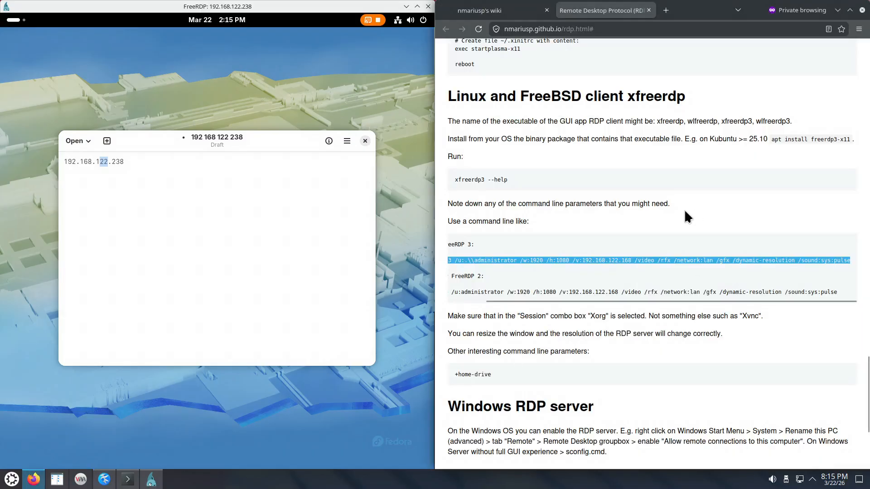
{"action": "scroll", "coordinate": [852, 244], "scroll_direction": "up", "scroll_amount": 15}
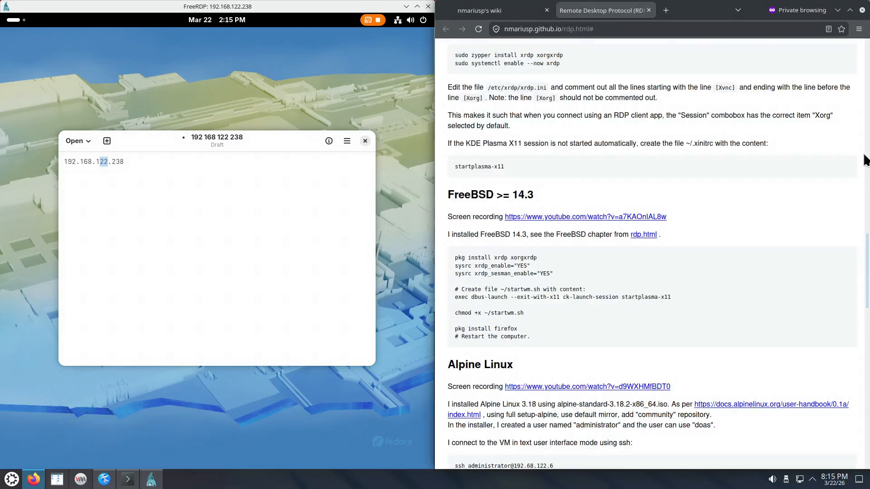
{"action": "scroll", "coordinate": [865, 160], "scroll_direction": "up", "scroll_amount": 15}
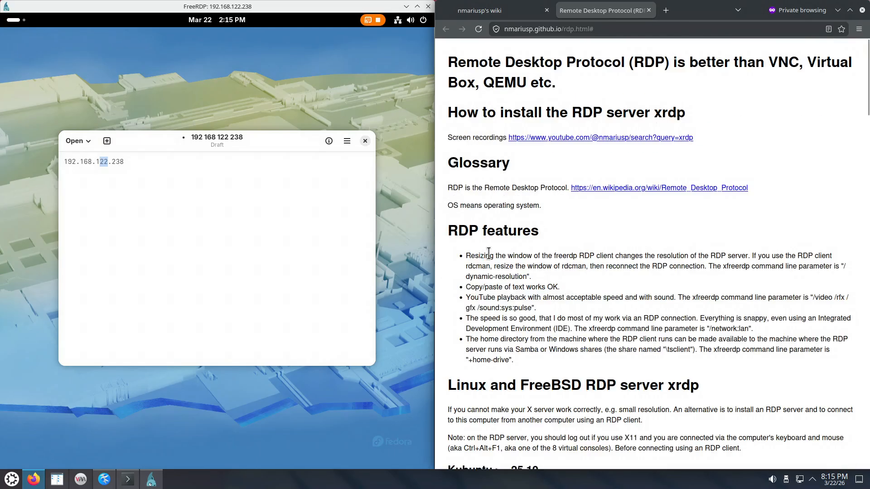
{"action": "left_click_drag", "start_coordinate": [480, 256], "coordinate": [635, 256]}
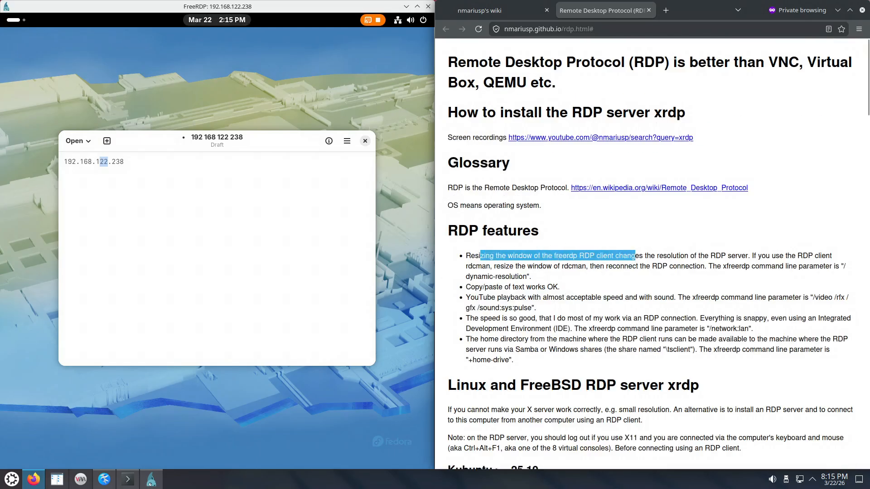
{"action": "left_click_drag", "start_coordinate": [201, 4], "coordinate": [1, 2]}
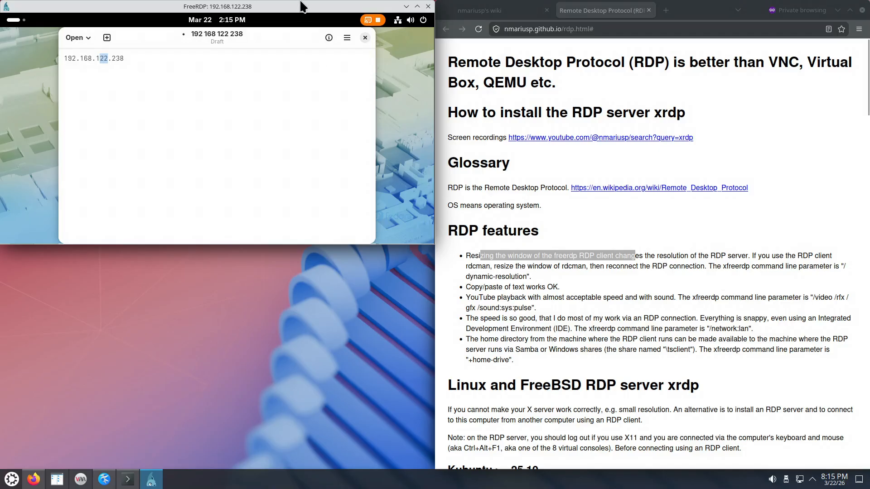
{"action": "left_click_drag", "start_coordinate": [301, 5], "coordinate": [0, 152]}
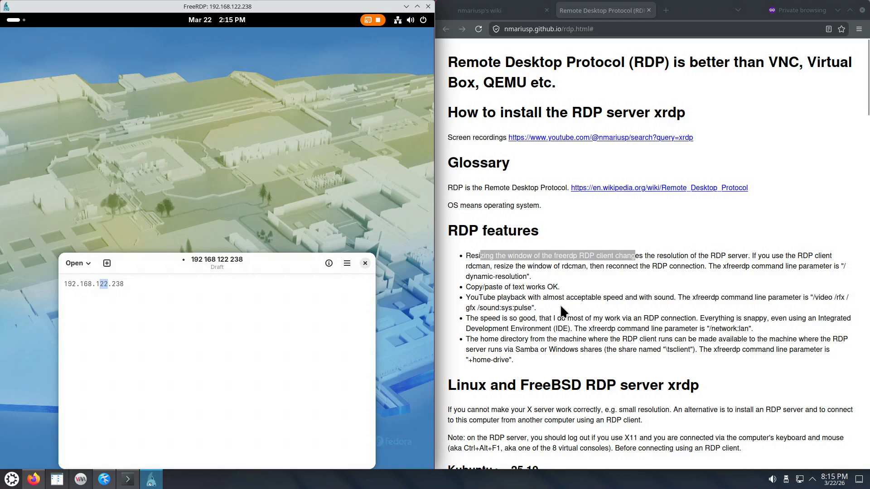
- Examine the RDP features entries on the /sound:sys:pulse parameter and on connection speed
{"action": "left_click", "coordinate": [480, 302]}
{"action": "left_click_drag", "start_coordinate": [480, 303], "coordinate": [532, 308]}
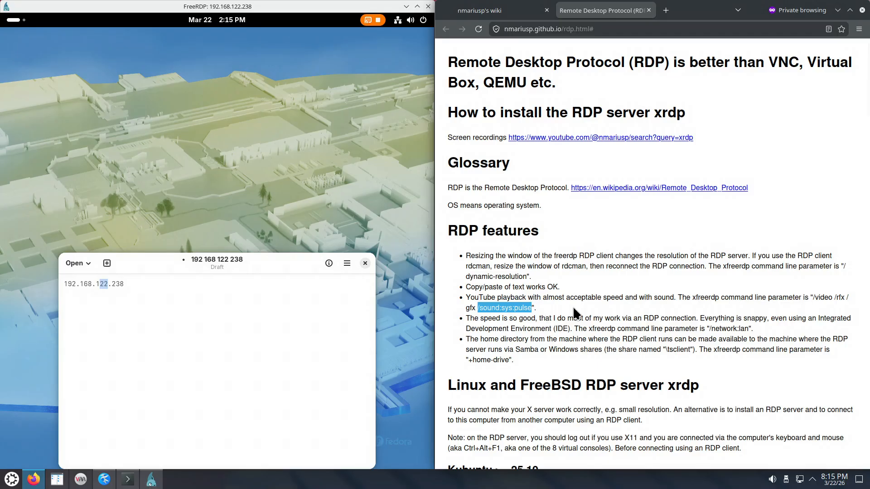
{"action": "left_click_drag", "start_coordinate": [470, 318], "coordinate": [620, 329]}
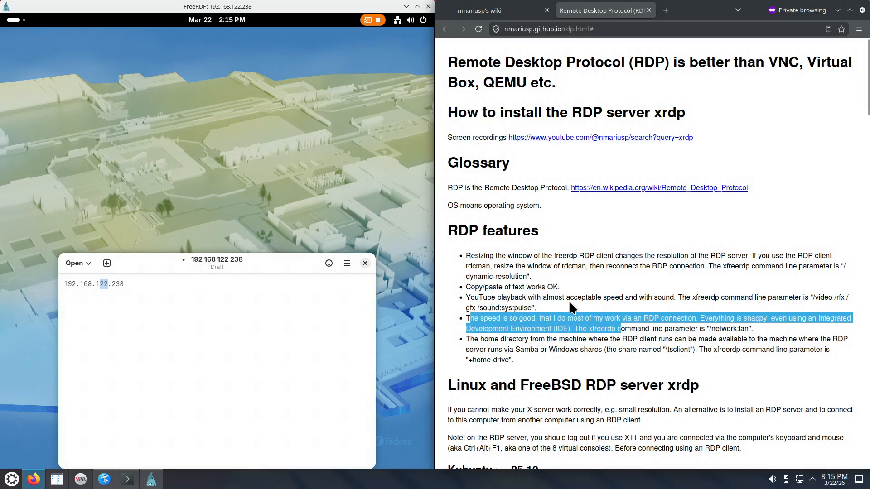
- Toggle the remote Activities overview to test responsiveness, and move the Text Editor window up toward the middle of the remote desktop
{"action": "left_click", "coordinate": [16, 20]}
{"action": "left_click", "coordinate": [16, 20]}
{"action": "left_click", "coordinate": [16, 20]}
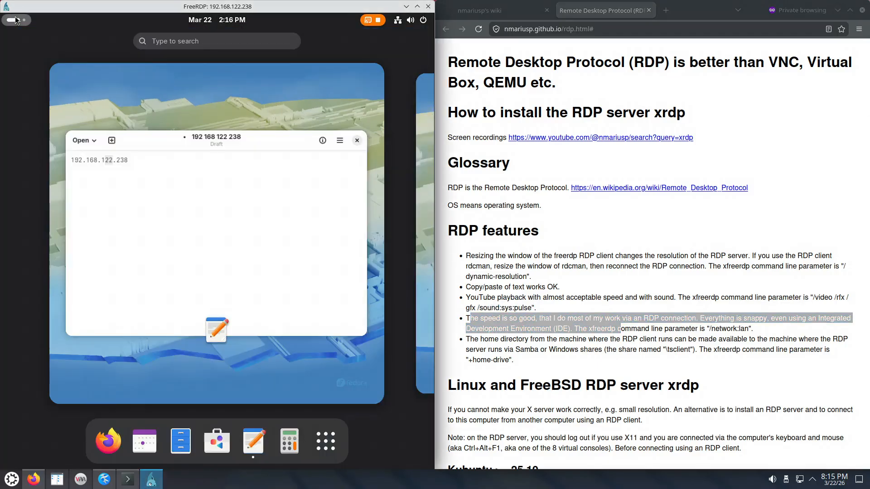
{"action": "left_click", "coordinate": [112, 445]}
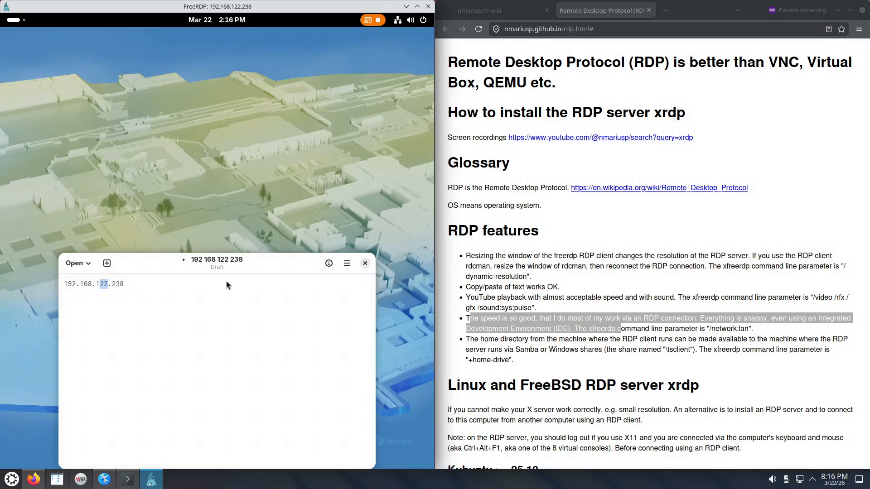
{"action": "left_click_drag", "start_coordinate": [211, 257], "coordinate": [221, 124]}
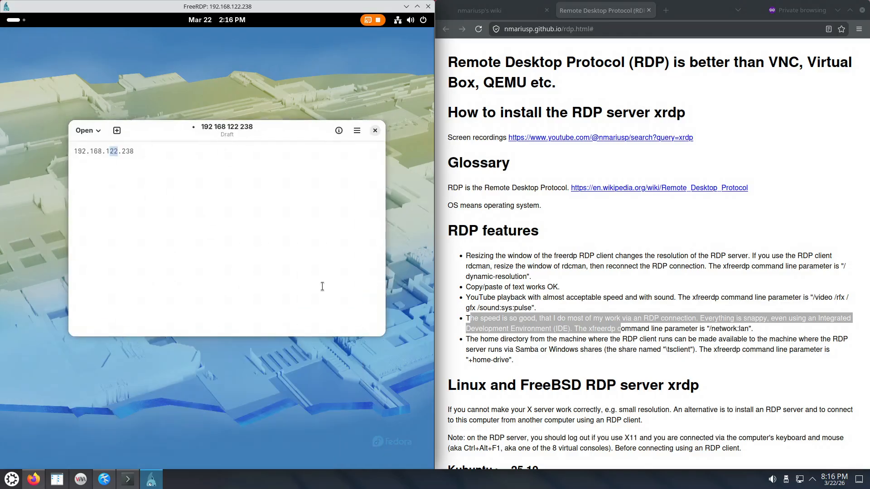
- Clear the text selection on the RDP page and switch to the fedora44 virtual machine window to view its console
{"action": "left_click", "coordinate": [619, 341]}
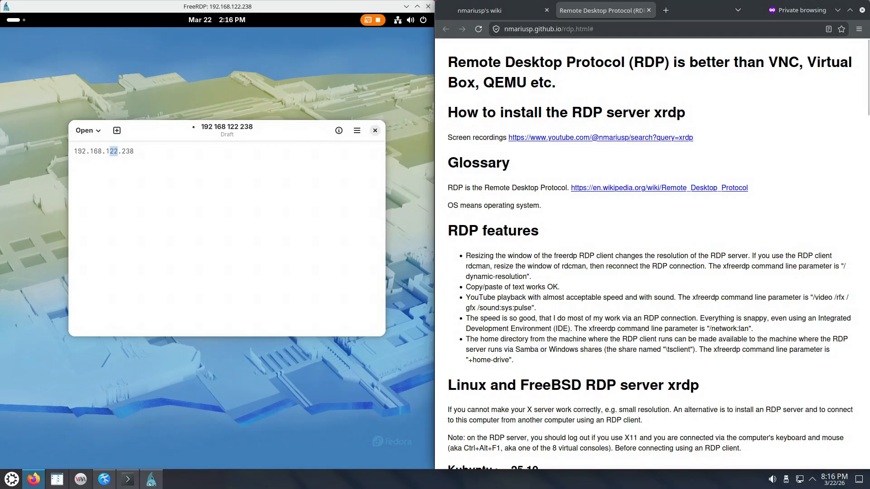
{"action": "left_click", "coordinate": [81, 479]}
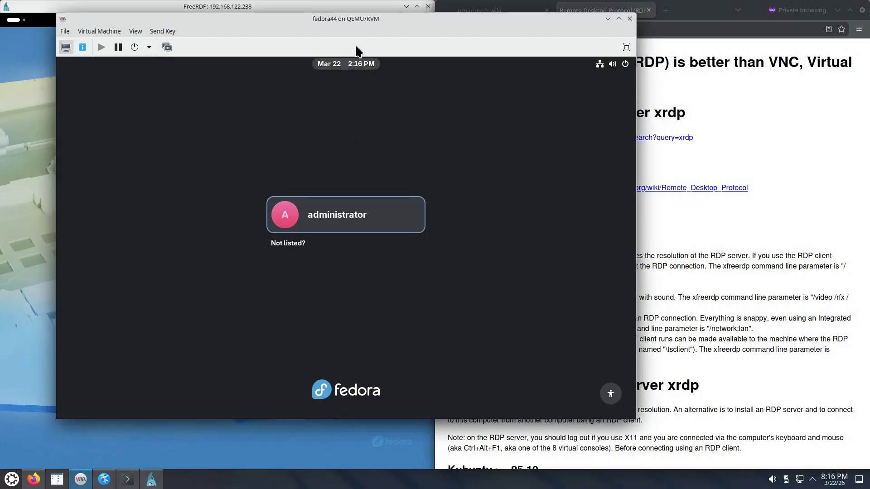
- Move the fedora44 virtual machine window aside to uncover the remote Text Editor, and minimize the virtual machine window
{"action": "left_click_drag", "start_coordinate": [373, 22], "coordinate": [371, 31]}
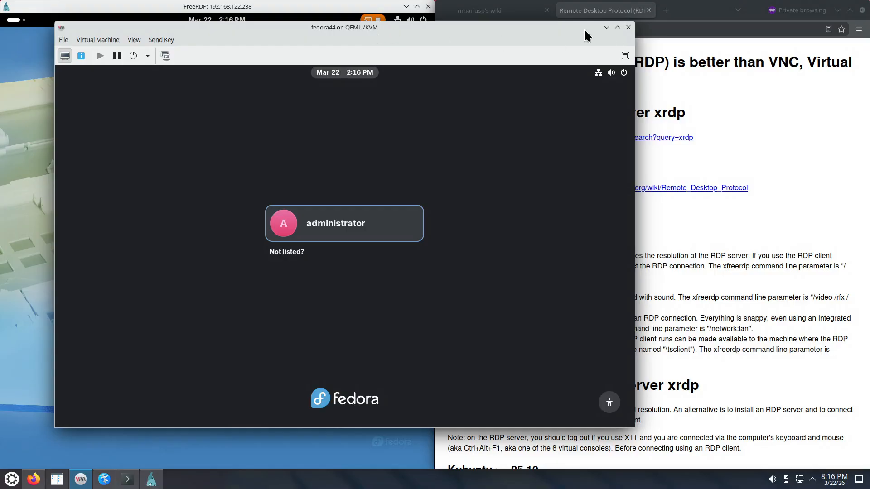
{"action": "left_click_drag", "start_coordinate": [570, 28], "coordinate": [710, 52]}
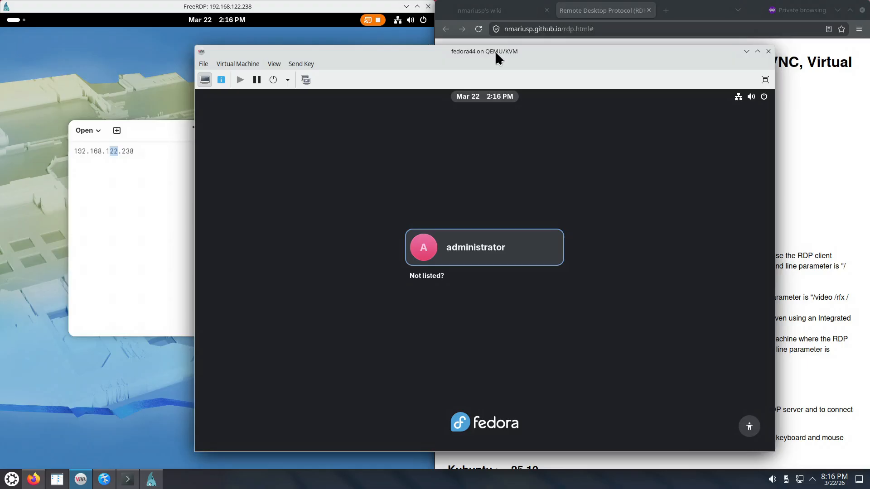
{"action": "left_click", "coordinate": [747, 52]}
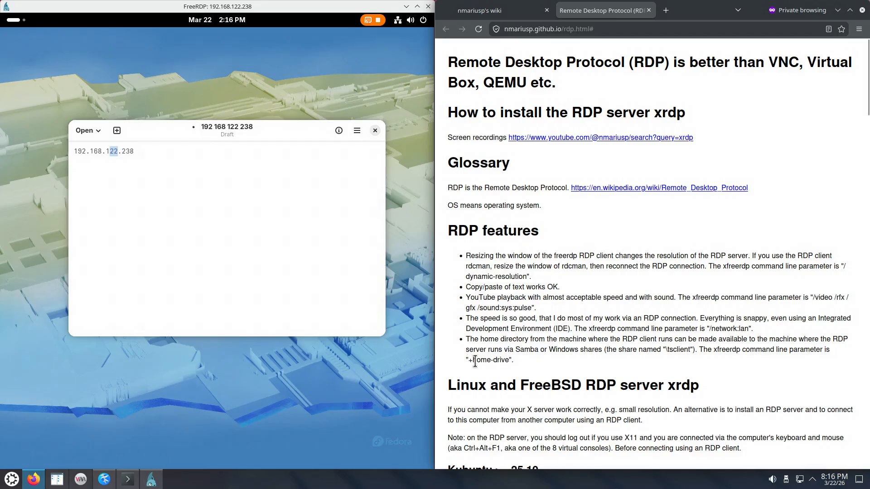
- Examine the RDP features entries on the +home-drive and /sound:sys:pulse parameters, and clear the text selection
{"action": "left_click_drag", "start_coordinate": [469, 360], "coordinate": [509, 361]}
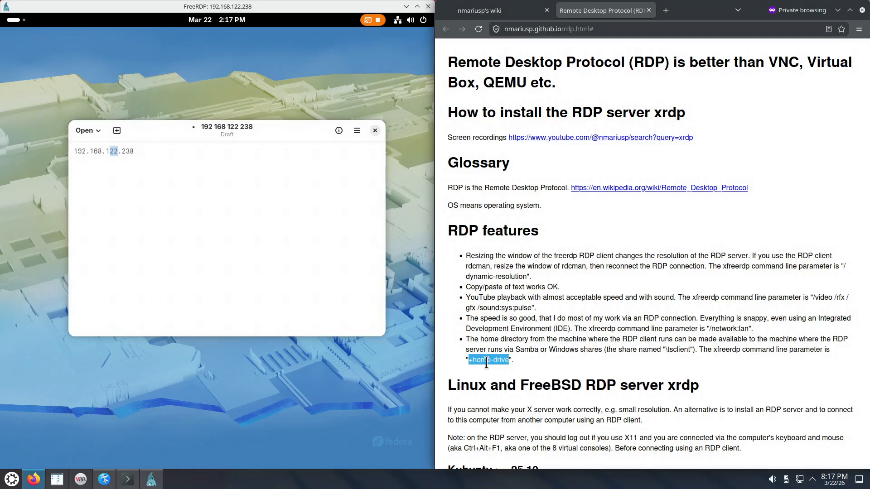
{"action": "left_click_drag", "start_coordinate": [475, 307], "coordinate": [531, 308]}
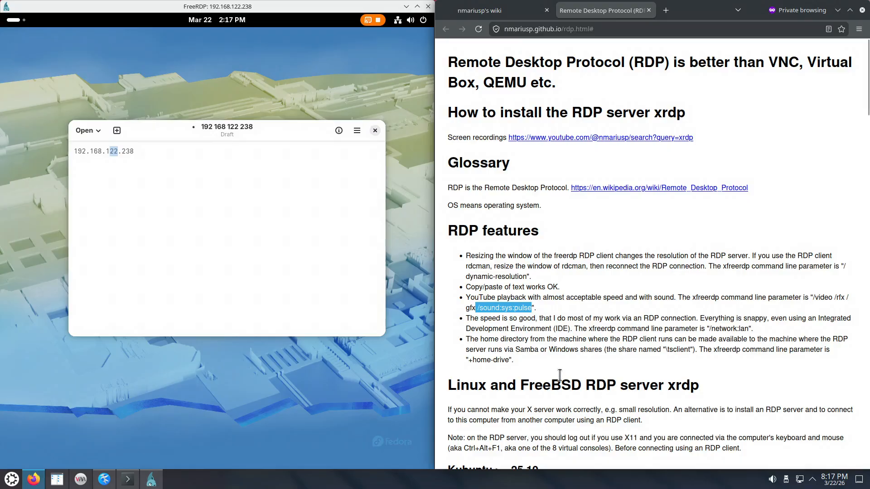
{"action": "left_click", "coordinate": [553, 351]}
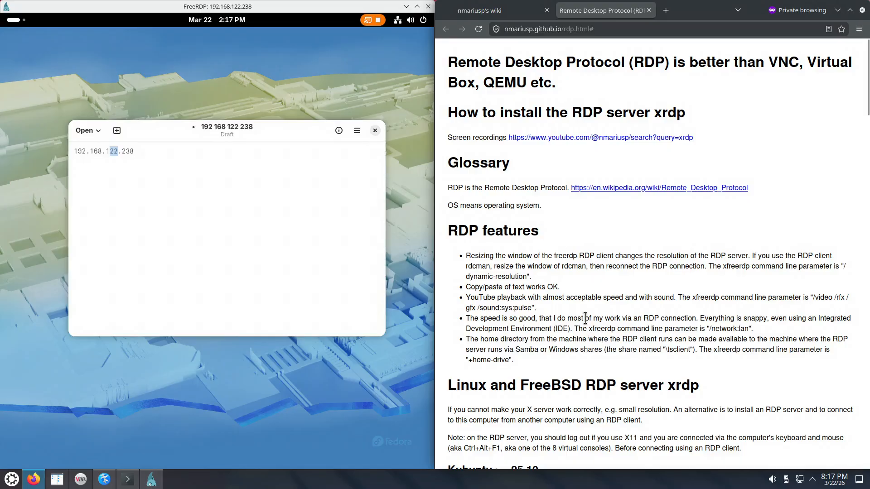
- Find the example FreeRDP 3 and FreeRDP 2 commands in the Linux and FreeBSD client xfreerdp section of the RDP page
{"action": "scroll", "coordinate": [570, 277], "scroll_direction": "down", "scroll_amount": 4}
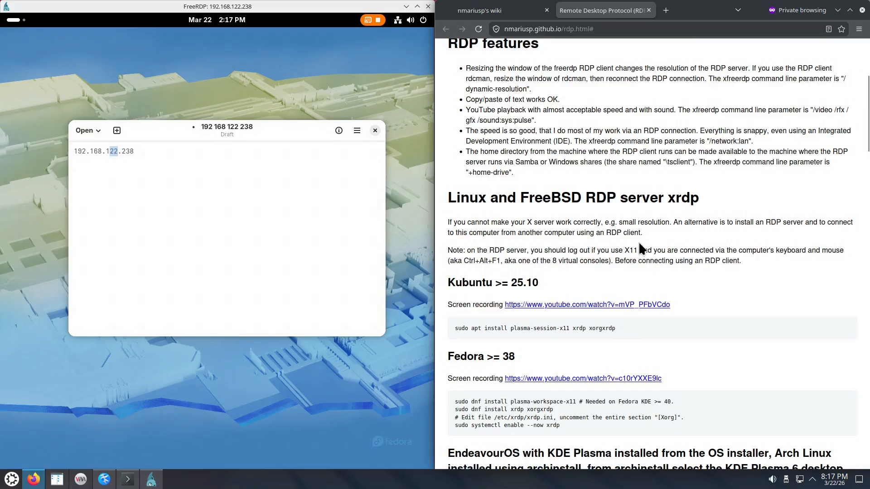
{"action": "scroll", "coordinate": [642, 236], "scroll_direction": "down", "scroll_amount": 20}
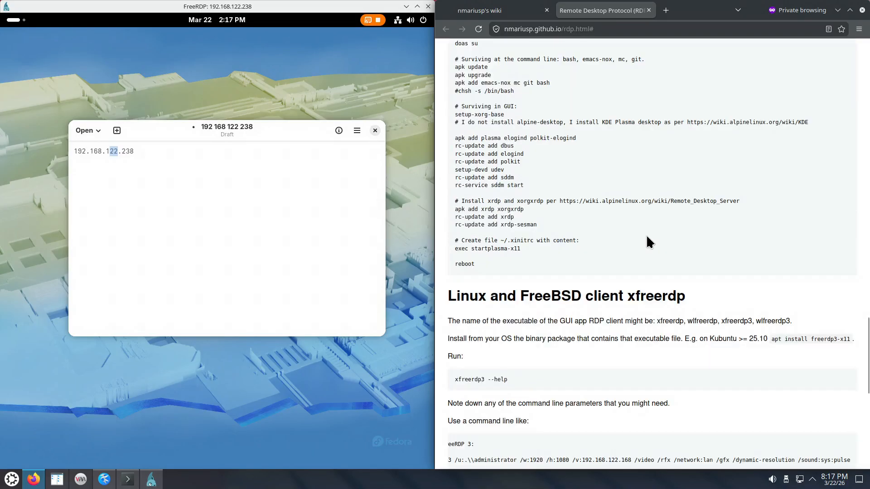
{"action": "scroll", "coordinate": [643, 234], "scroll_direction": "down", "scroll_amount": 7}
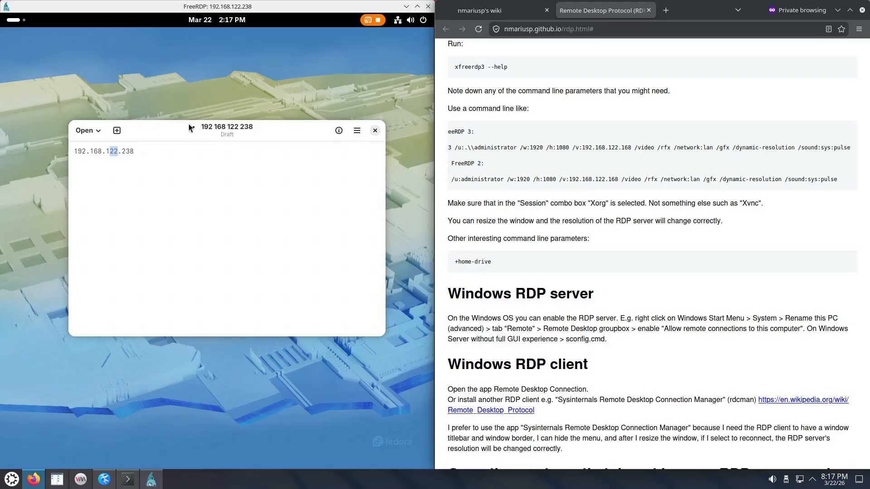
- Move the remote Text Editor window slightly upward, and select "1920 /h:1080 /v:192.168.122.168 /vid" in the example FreeRDP 3 command
{"action": "left_click_drag", "start_coordinate": [178, 129], "coordinate": [158, 94]}
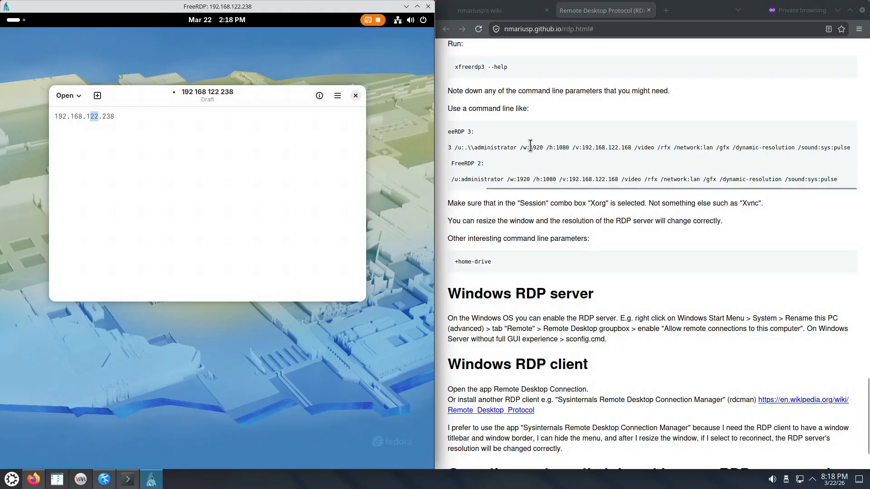
{"action": "left_click_drag", "start_coordinate": [530, 147], "coordinate": [648, 147]}
{"action": "right_click", "coordinate": [587, 144]}
{"action": "left_click", "coordinate": [612, 160]}
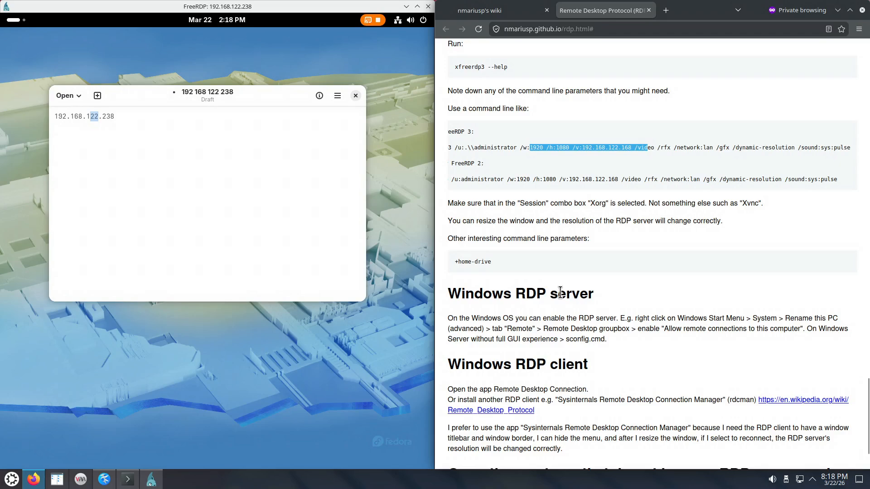
- Show the remote Activities overview, switch focus between Firefox and the FreeRDP window, and activate the overview's search field
{"action": "left_click", "coordinate": [14, 19]}
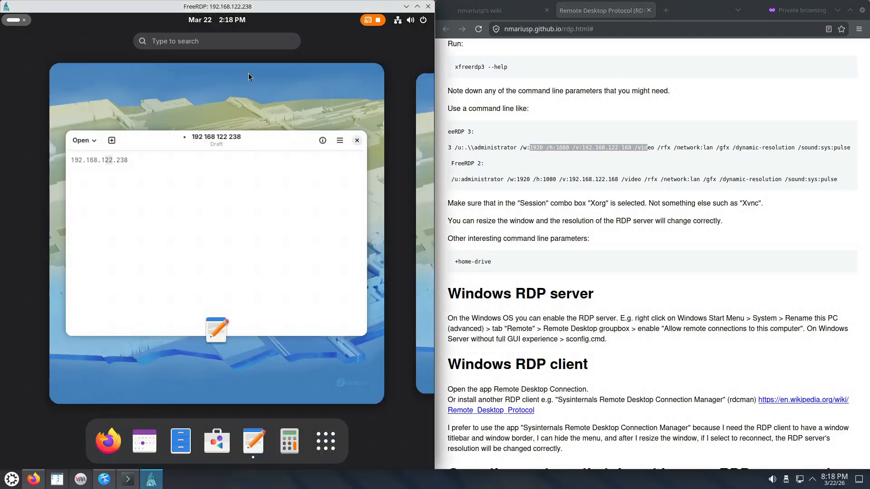
{"action": "left_click", "coordinate": [766, 245]}
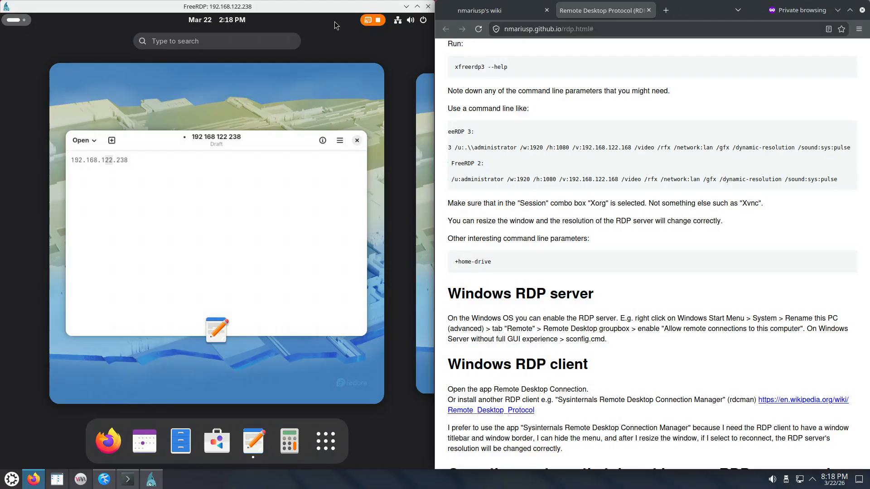
{"action": "left_click", "coordinate": [287, 7]}
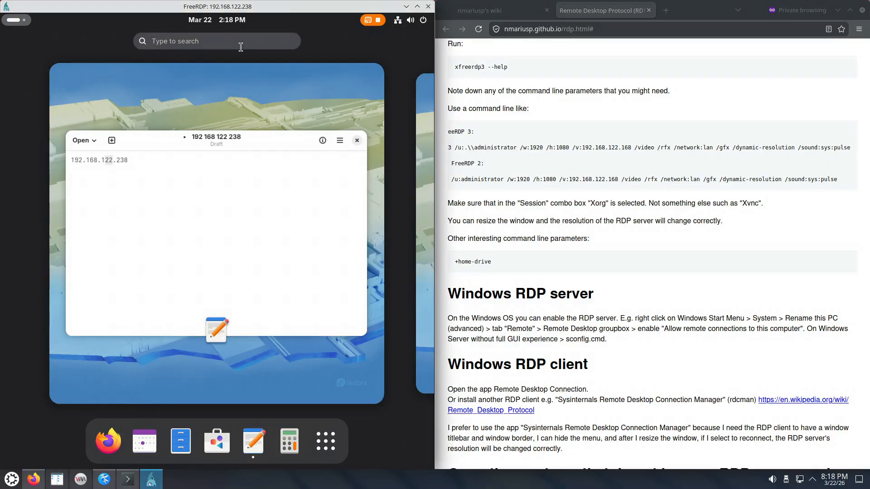
{"action": "left_click", "coordinate": [198, 40]}
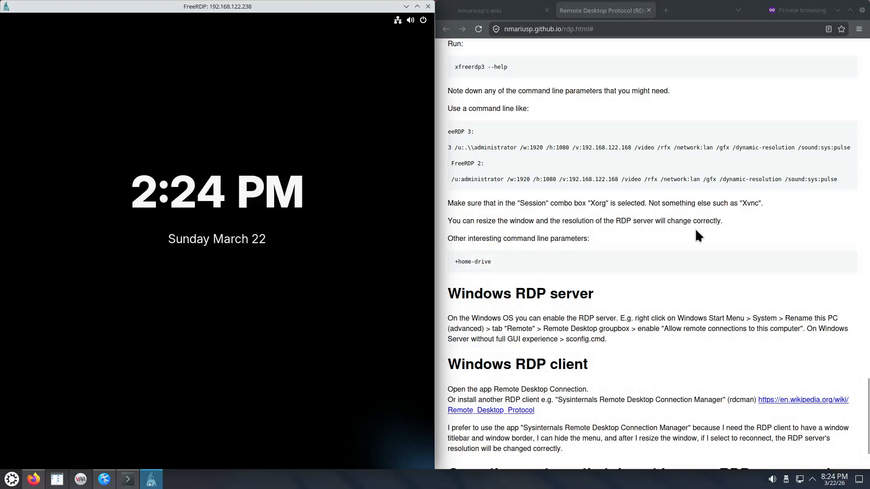
- Unlock the remote GNOME session by entering the account password
{"action": "left_click", "coordinate": [241, 215]}
{"action": "type", "text": "****"}
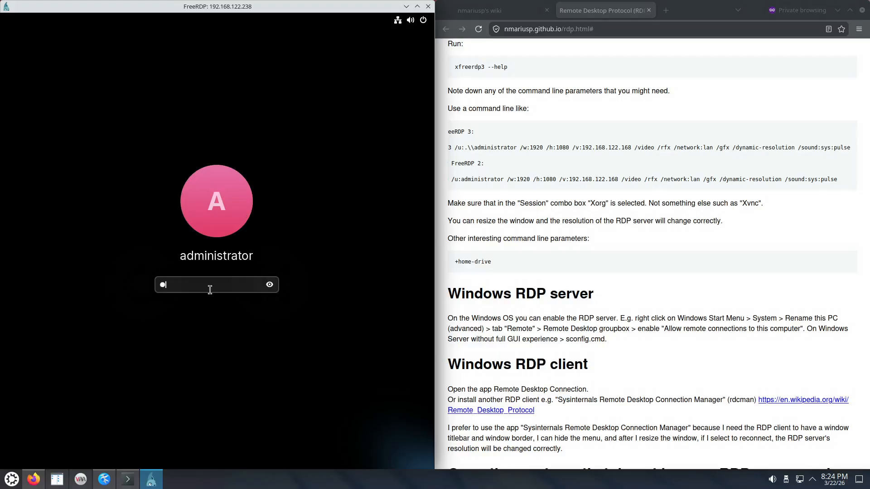
{"action": "key", "text": "Return"}
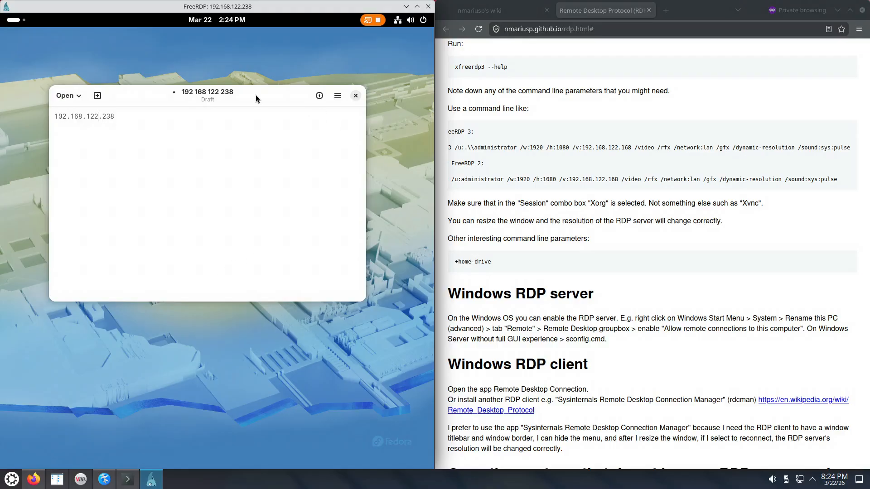
- Move the Text Editor window to the upper corner of the remote desktop and close the FreeRDP window
{"action": "left_click_drag", "start_coordinate": [256, 97], "coordinate": [322, 40]}
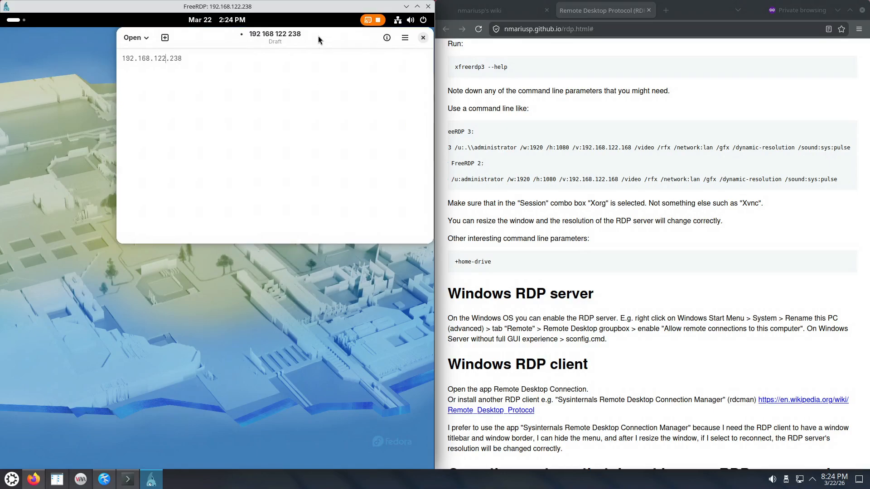
{"action": "left_click", "coordinate": [428, 7]}
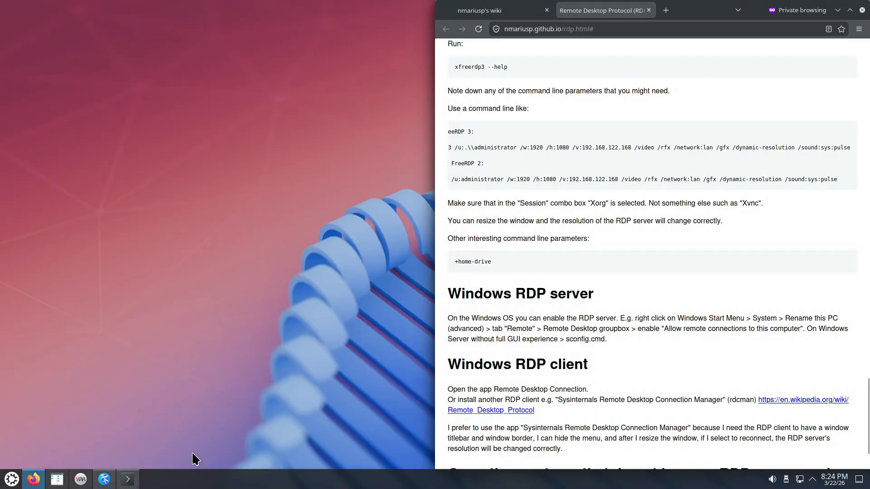
- Run the previous xfreerdp3 command again in Konsole and submit the RDP password to reconnect
{"action": "left_click", "coordinate": [127, 479]}
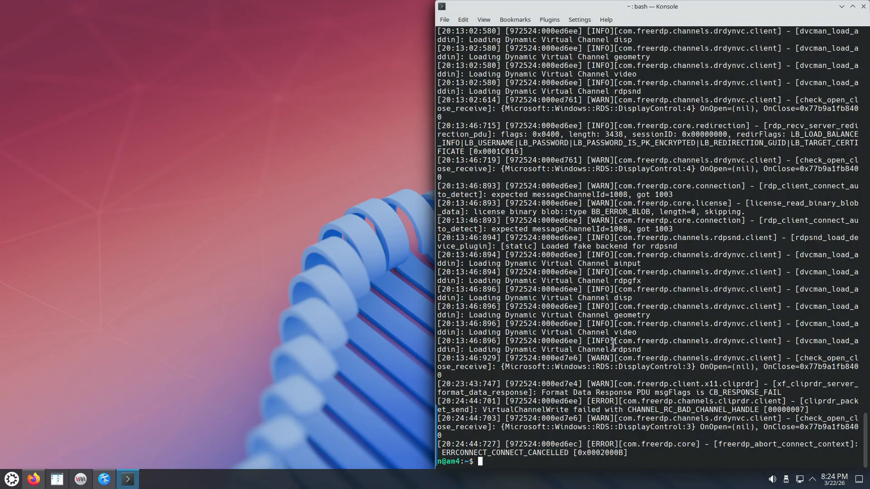
{"action": "key", "text": "Up"}
{"action": "key", "text": "Return"}
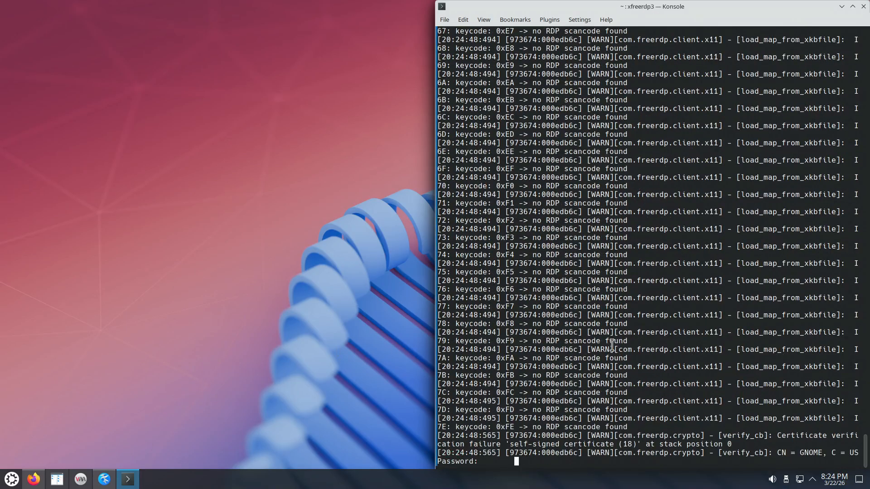
{"action": "key", "text": "Return"}
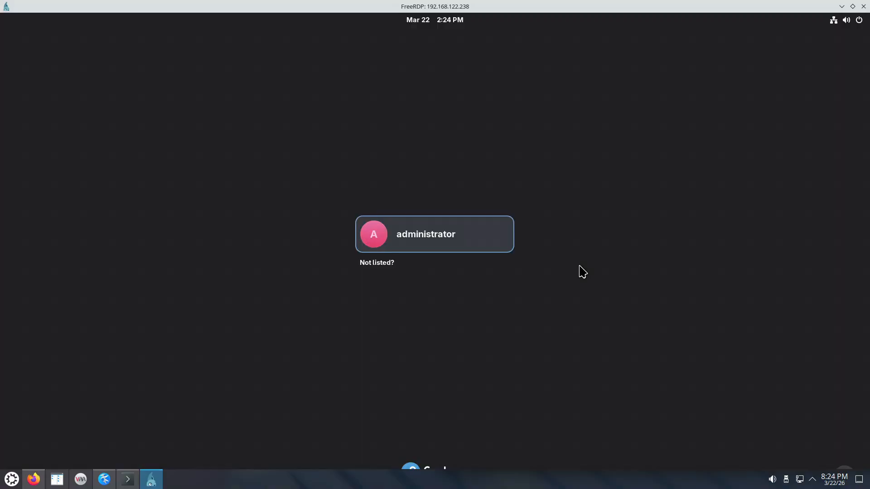
- Log in to the remote desktop as administrator by entering the account password
{"action": "left_click", "coordinate": [420, 235]}
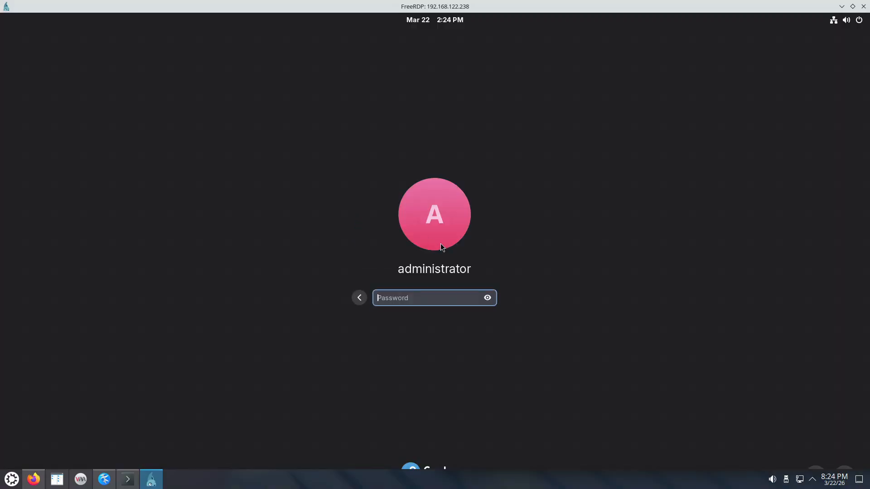
{"action": "type", "text": "****"}
{"action": "key", "text": "Return"}
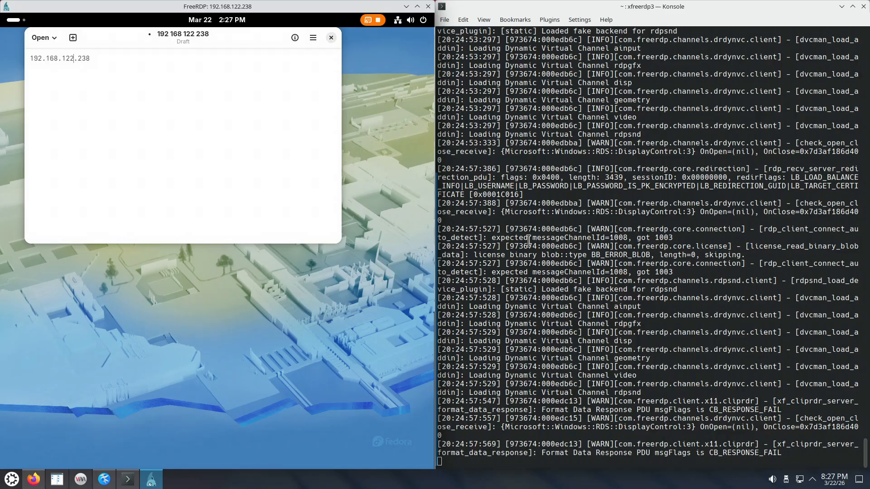
- Switch to Kate and examine the width value 1920 and height value 1080 in the xfreerdp3 command
{"action": "left_click", "coordinate": [119, 483]}
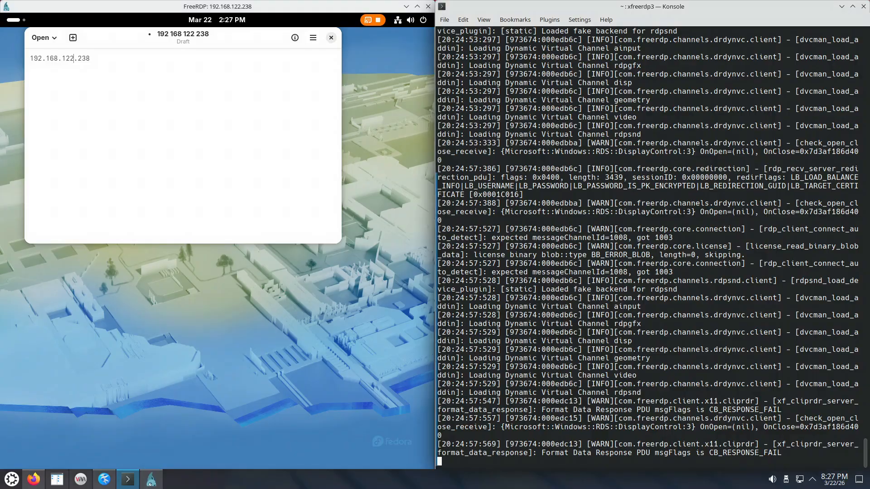
{"action": "left_click", "coordinate": [104, 479]}
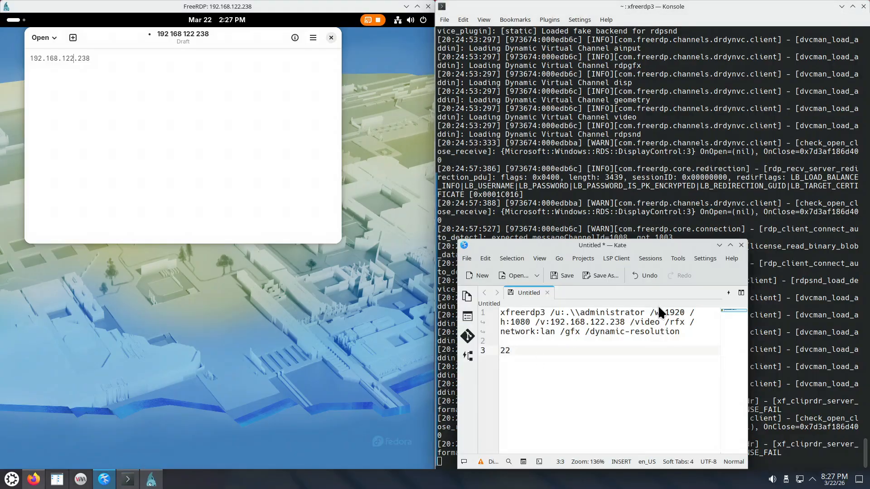
{"action": "left_click_drag", "start_coordinate": [530, 322], "coordinate": [500, 322]}
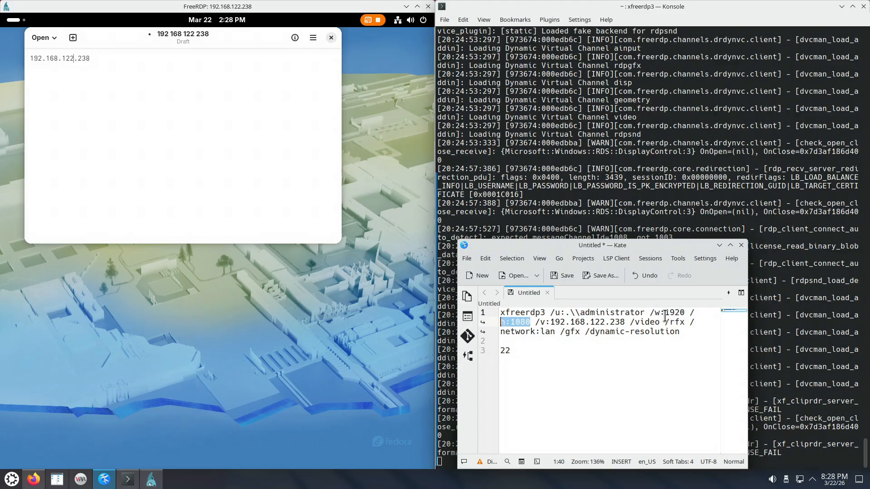
{"action": "left_click_drag", "start_coordinate": [665, 312], "coordinate": [684, 312]}
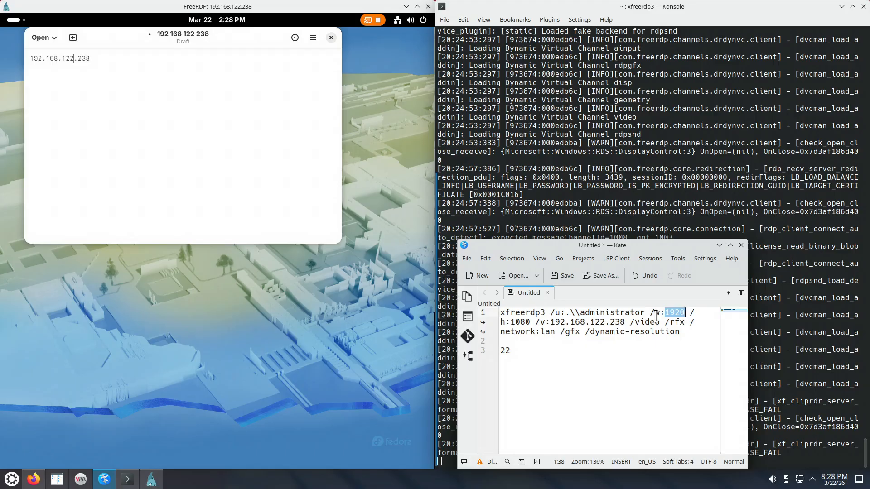
{"action": "left_click_drag", "start_coordinate": [511, 321], "coordinate": [531, 322]}
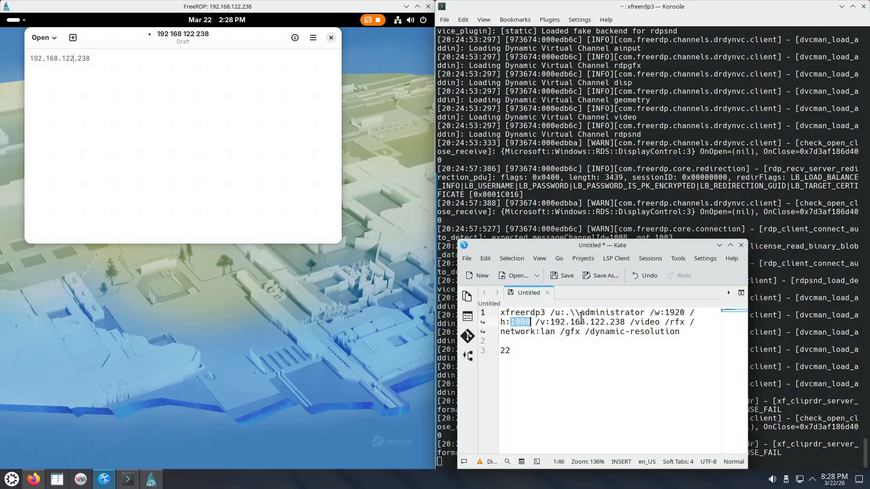
{"action": "left_click_drag", "start_coordinate": [664, 313], "coordinate": [685, 312]}
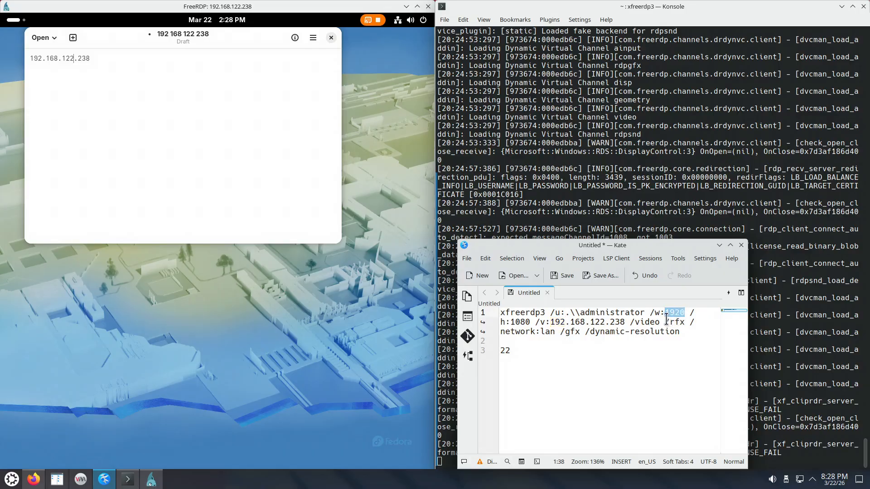
{"action": "left_click_drag", "start_coordinate": [510, 322], "coordinate": [529, 322]}
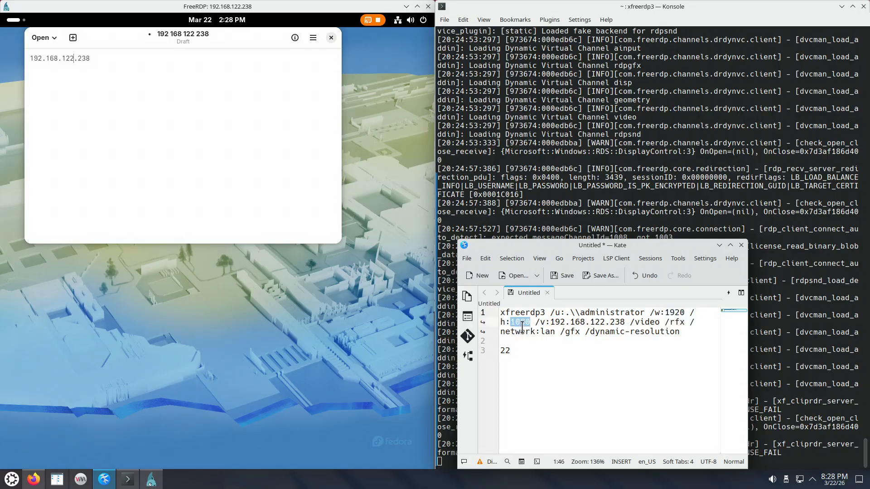
- Maximize the FreeRDP window and restore its size to test the dynamic resolution
{"action": "double_click", "coordinate": [320, 8]}
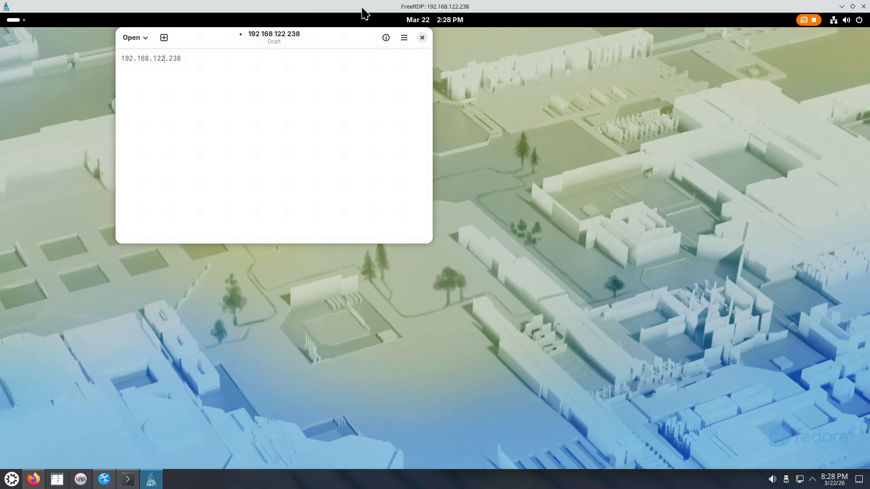
{"action": "double_click", "coordinate": [394, 8]}
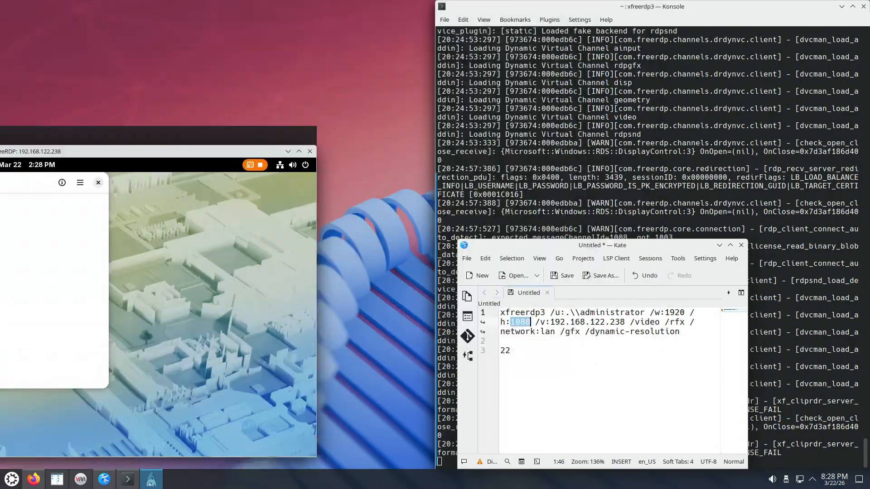